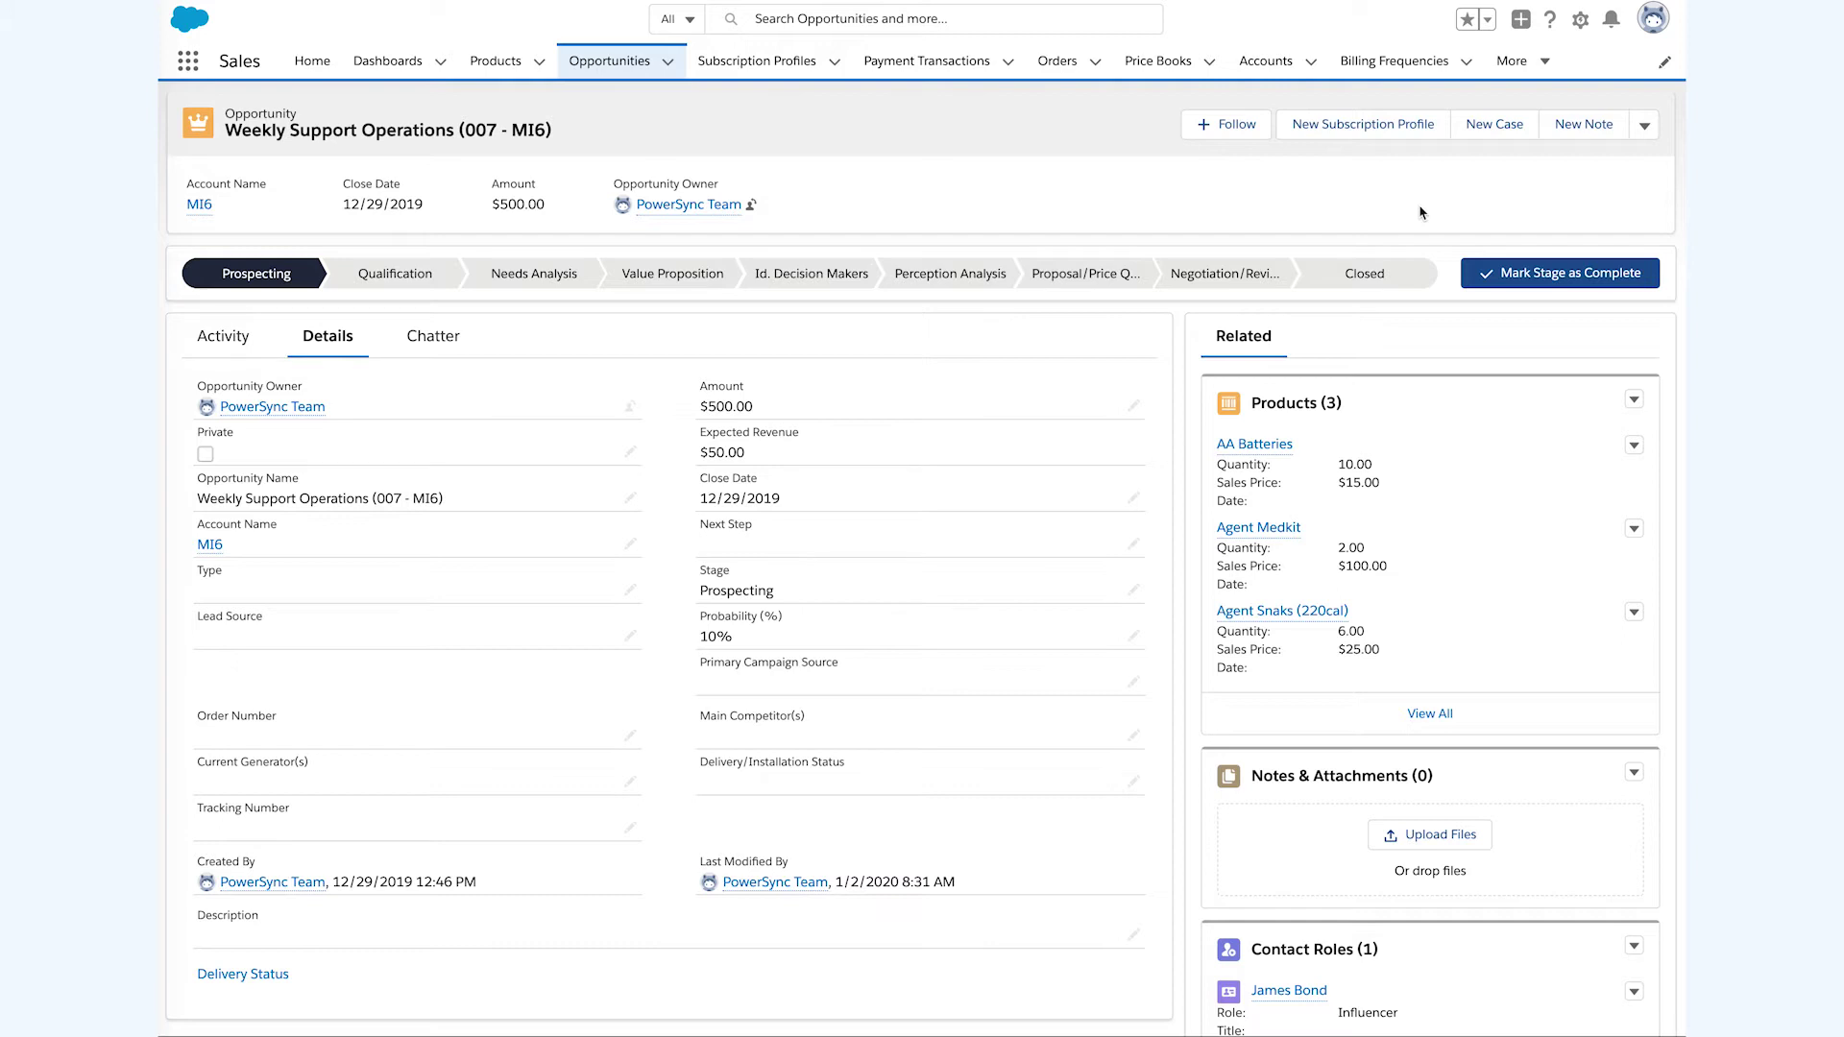
Start a new subscription profile from the opportunity with Weekly billing frequency
left_click(1333, 128)
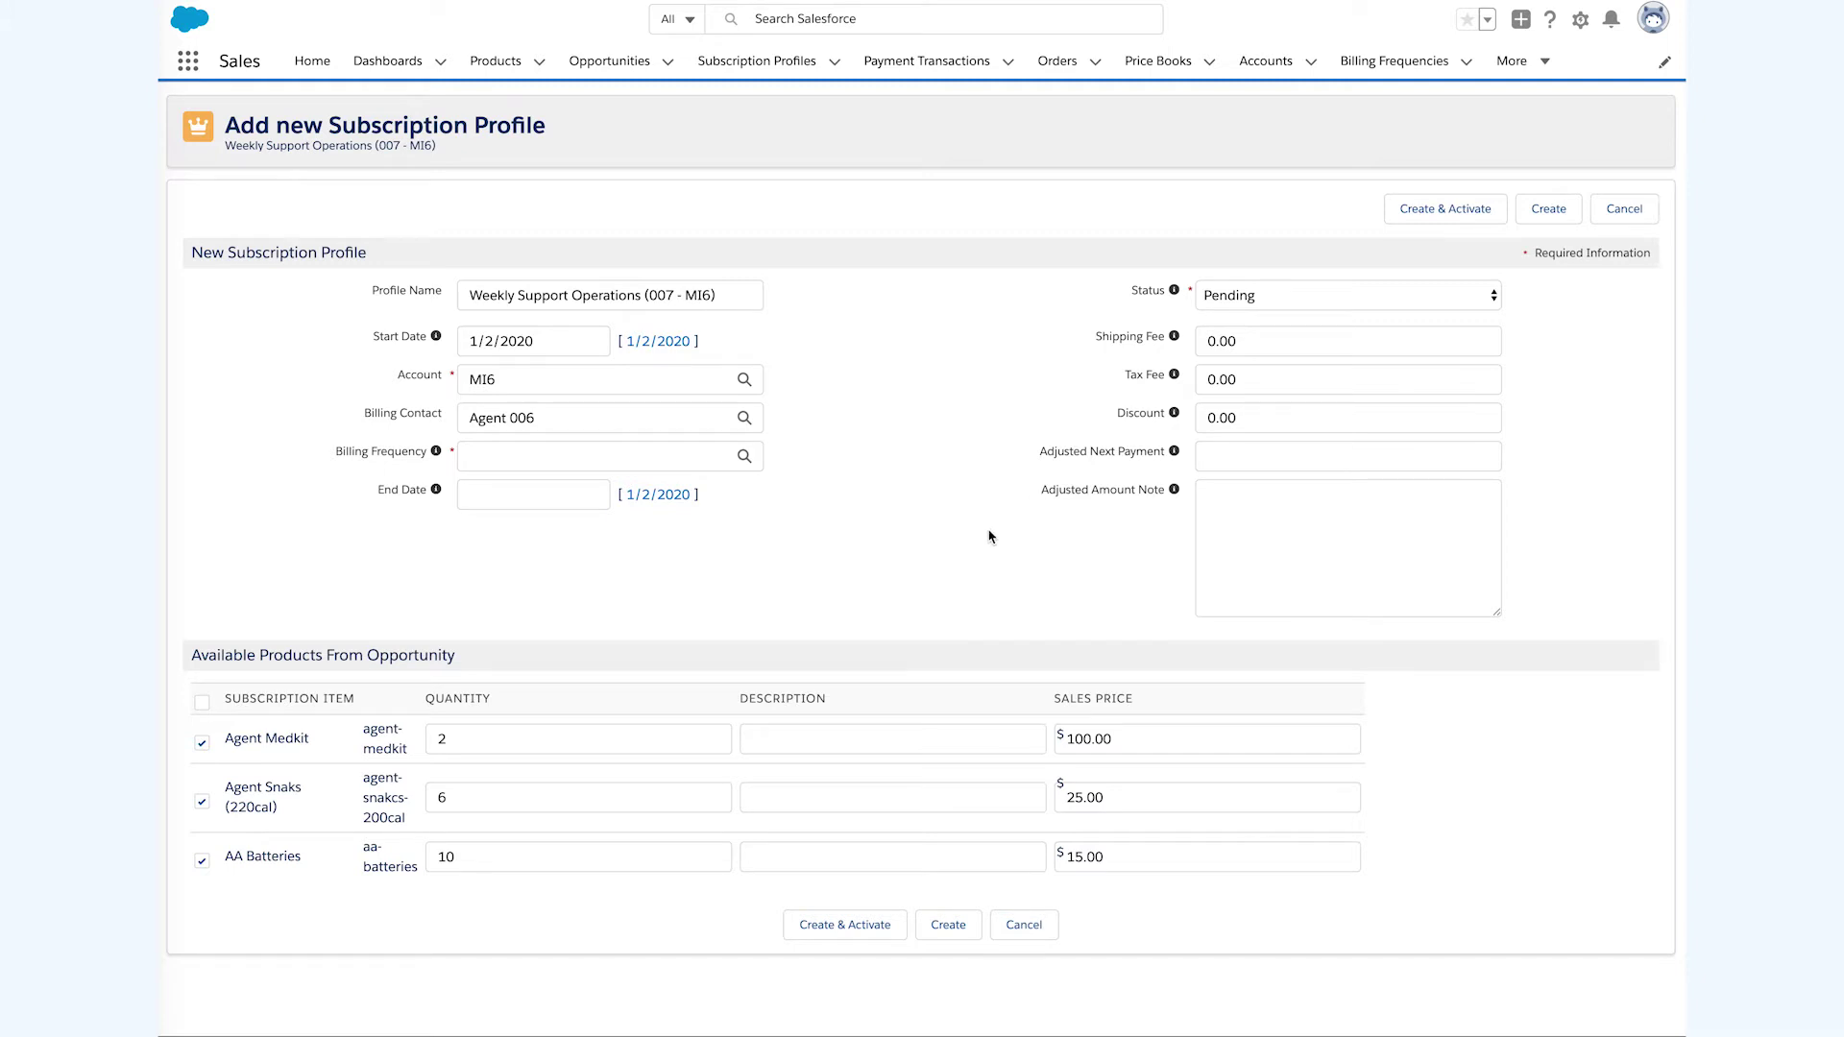
left_click(515, 460)
type("W")
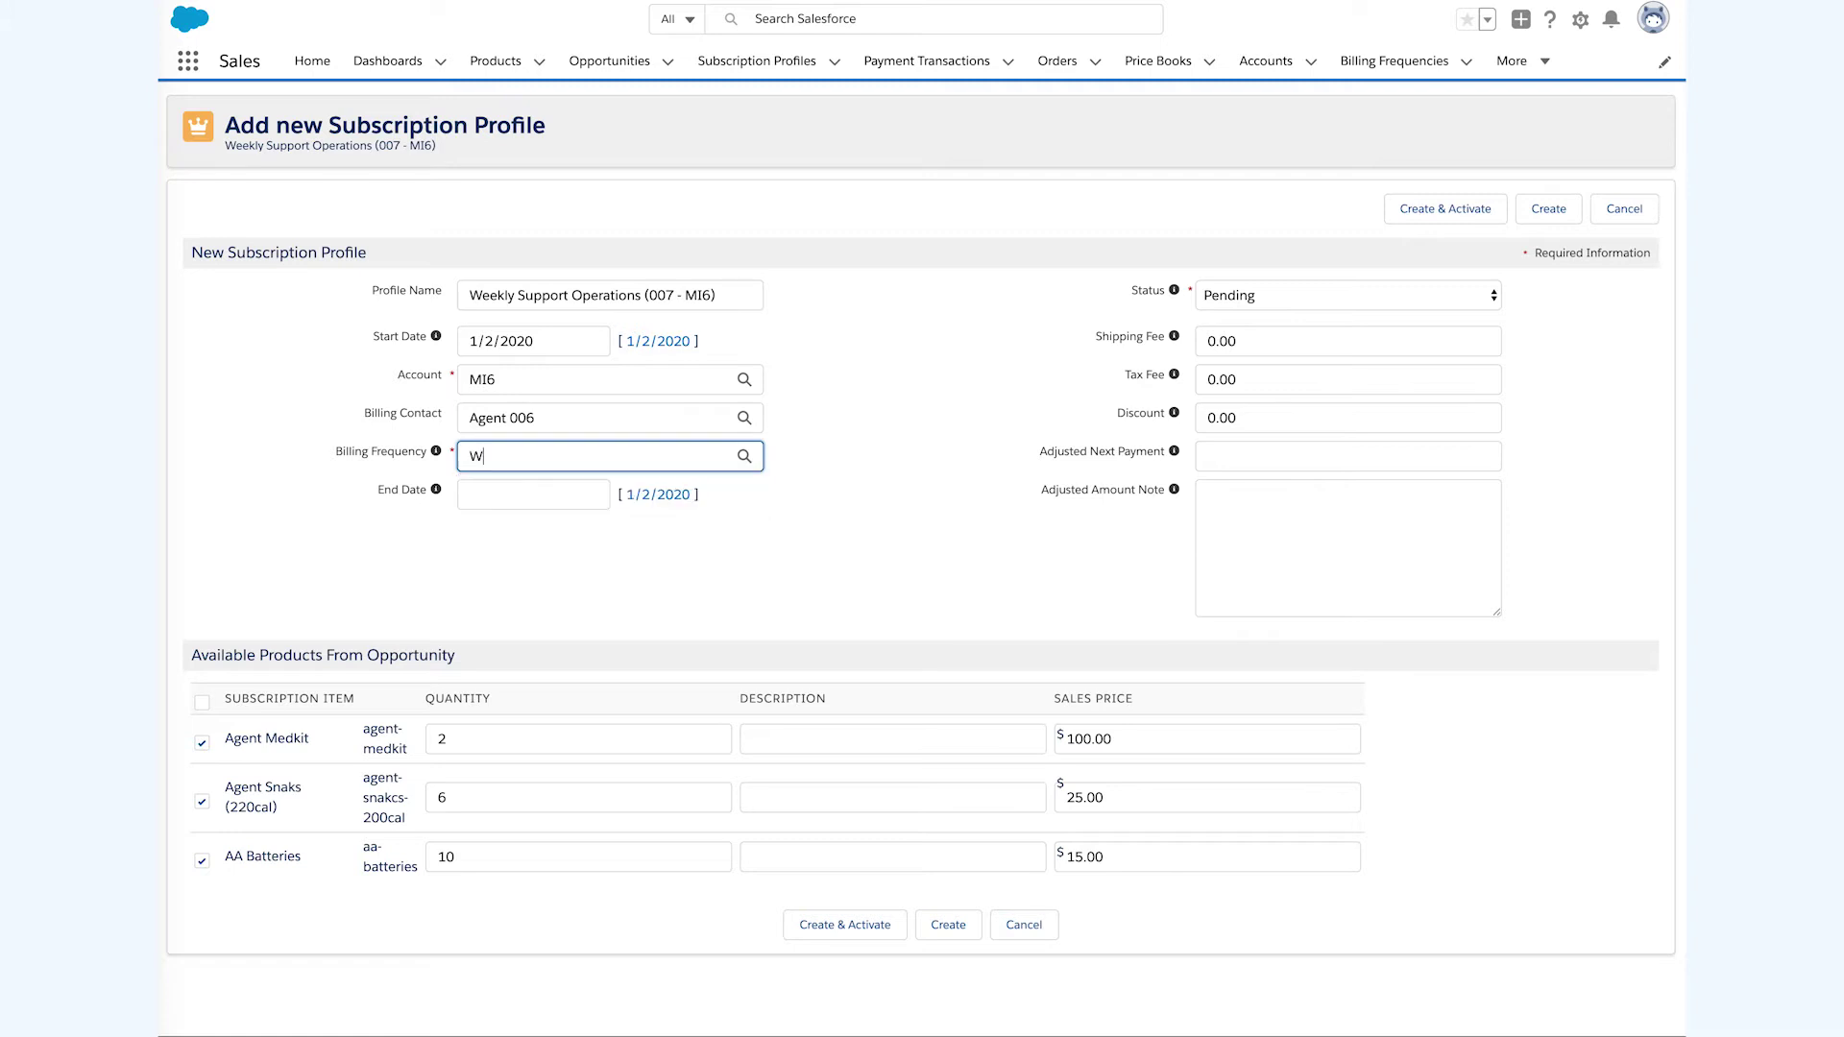
type("eekly")
left_click(745, 457)
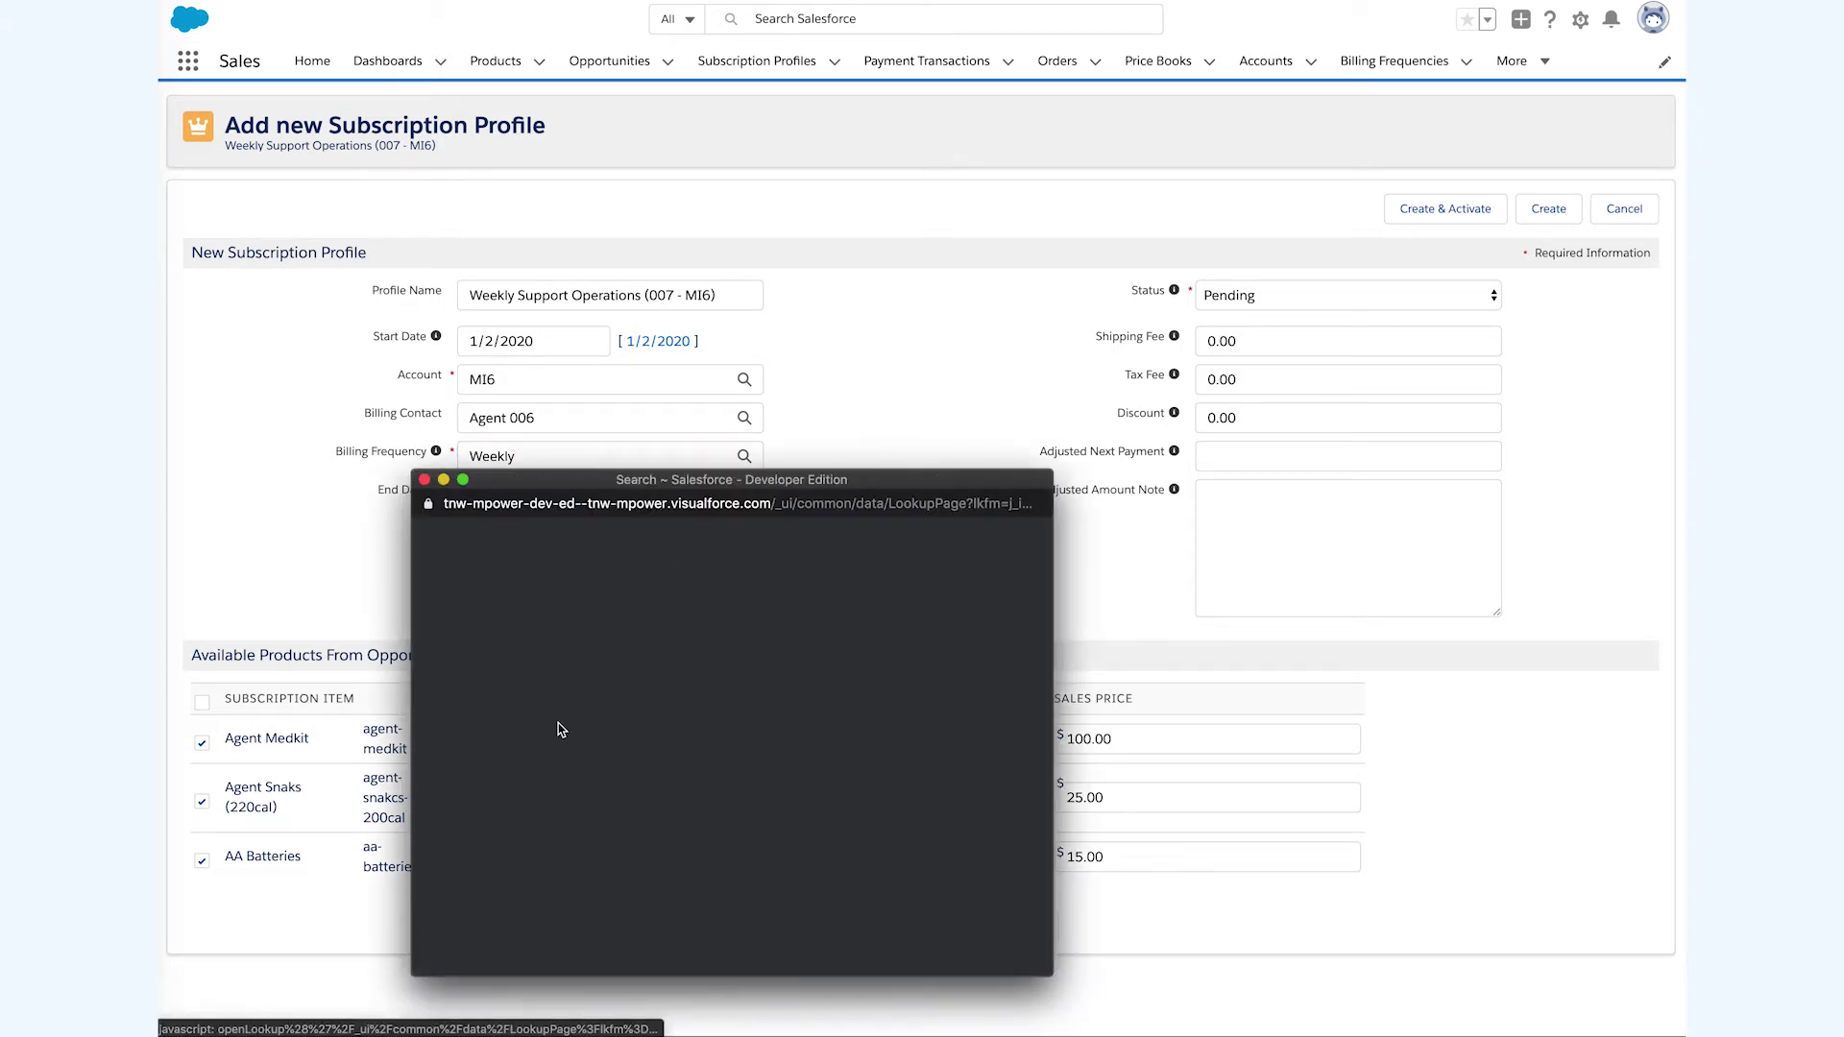
left_click(445, 719)
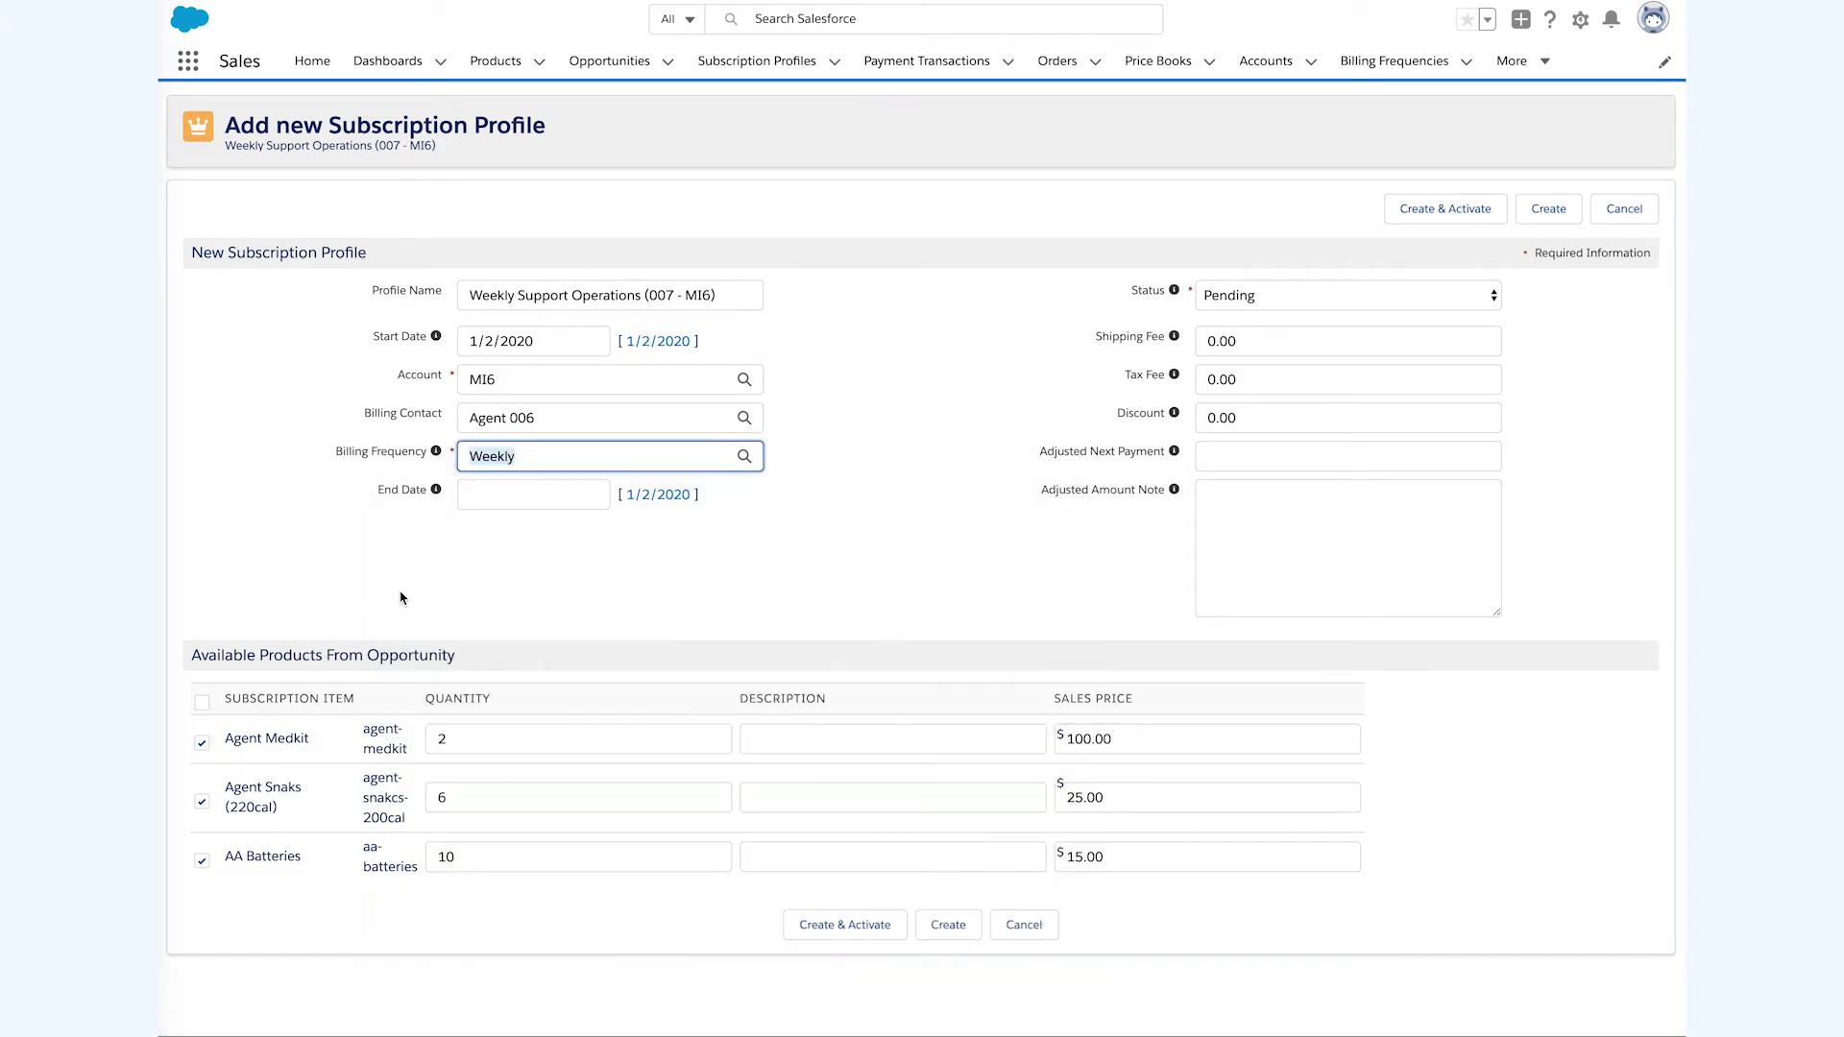
Set the subscription profile's end date to April 20, 2020
left_click(531, 499)
left_click(592, 534)
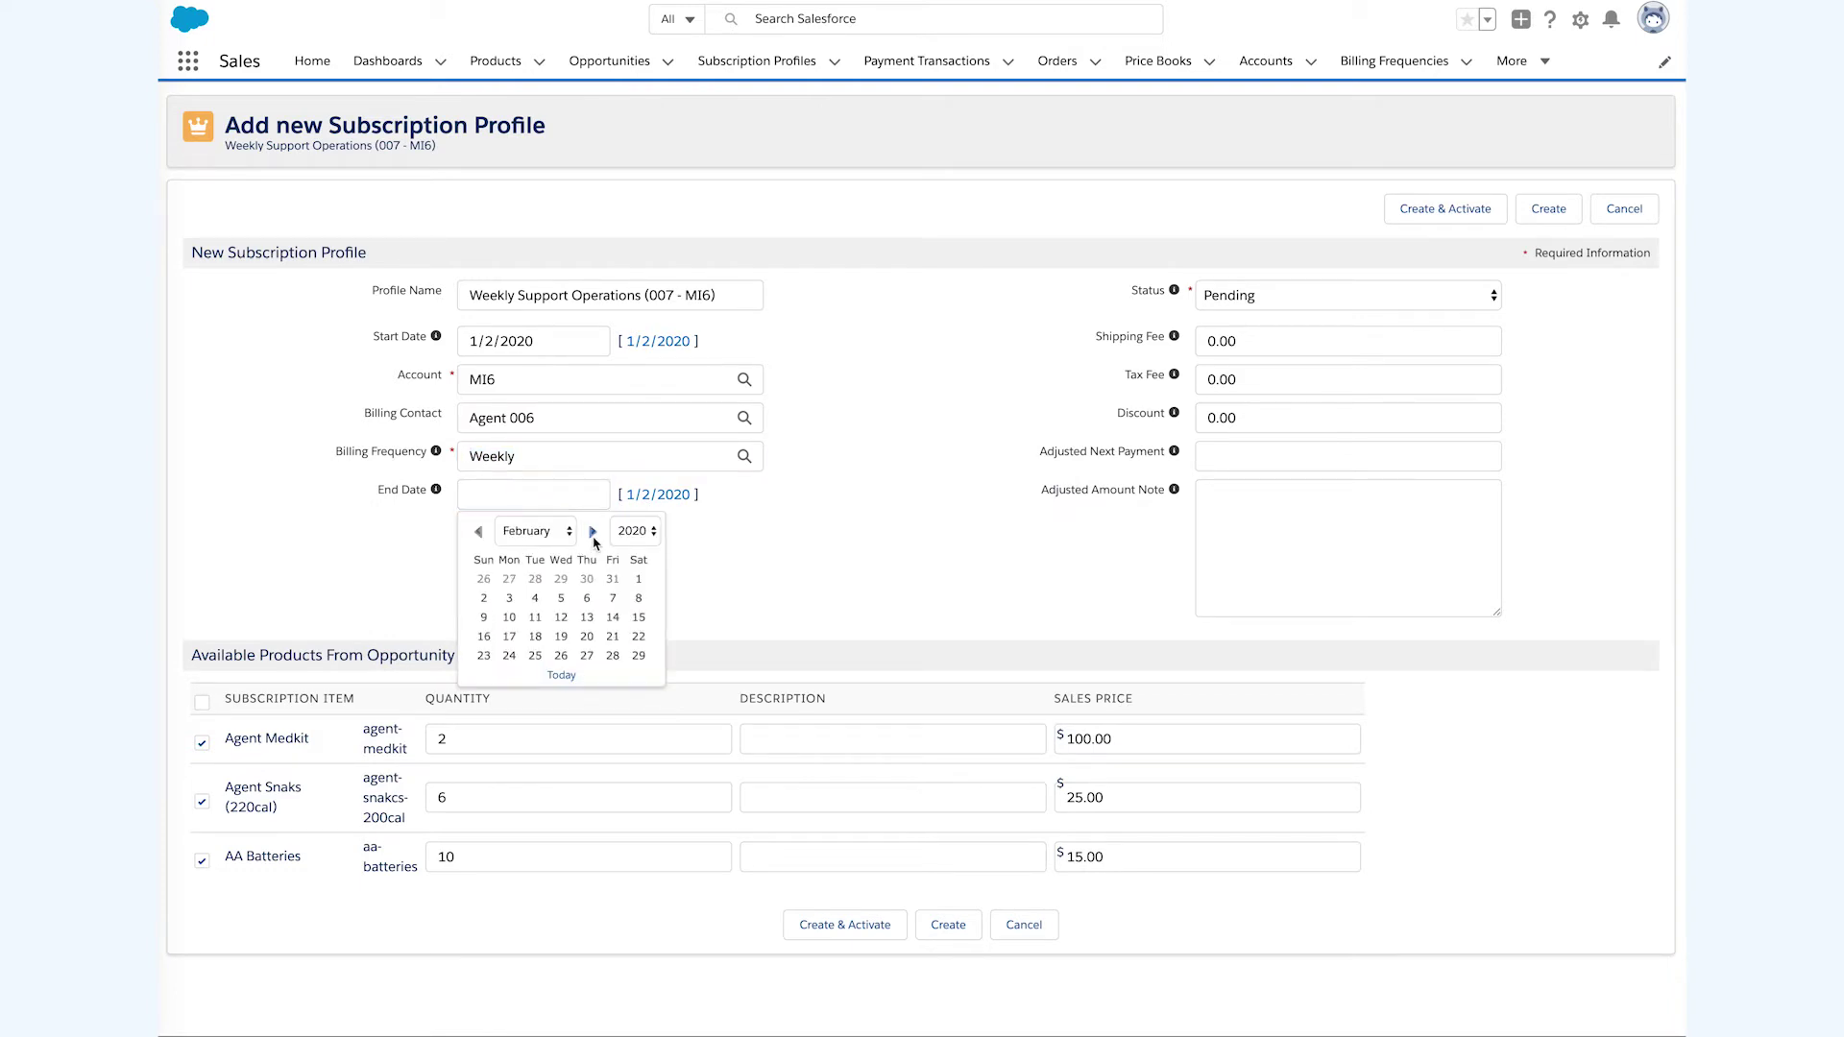
left_click(593, 534)
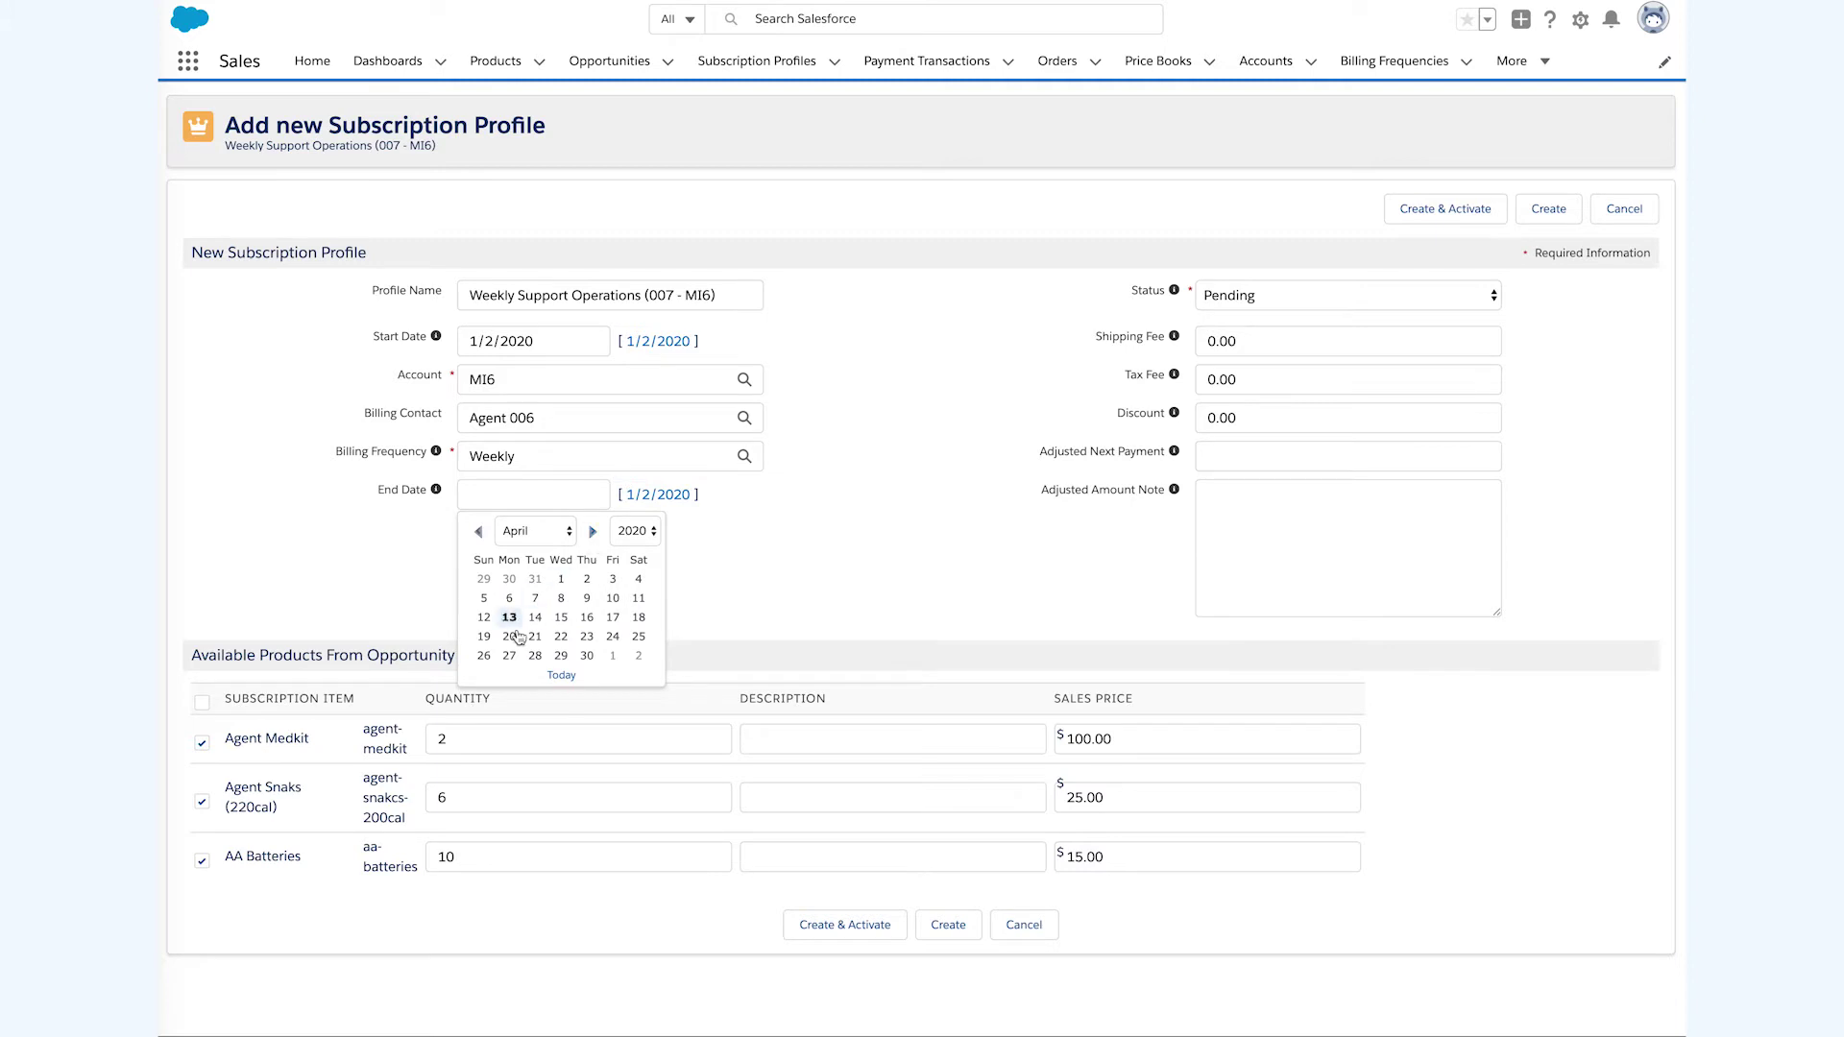
left_click(510, 637)
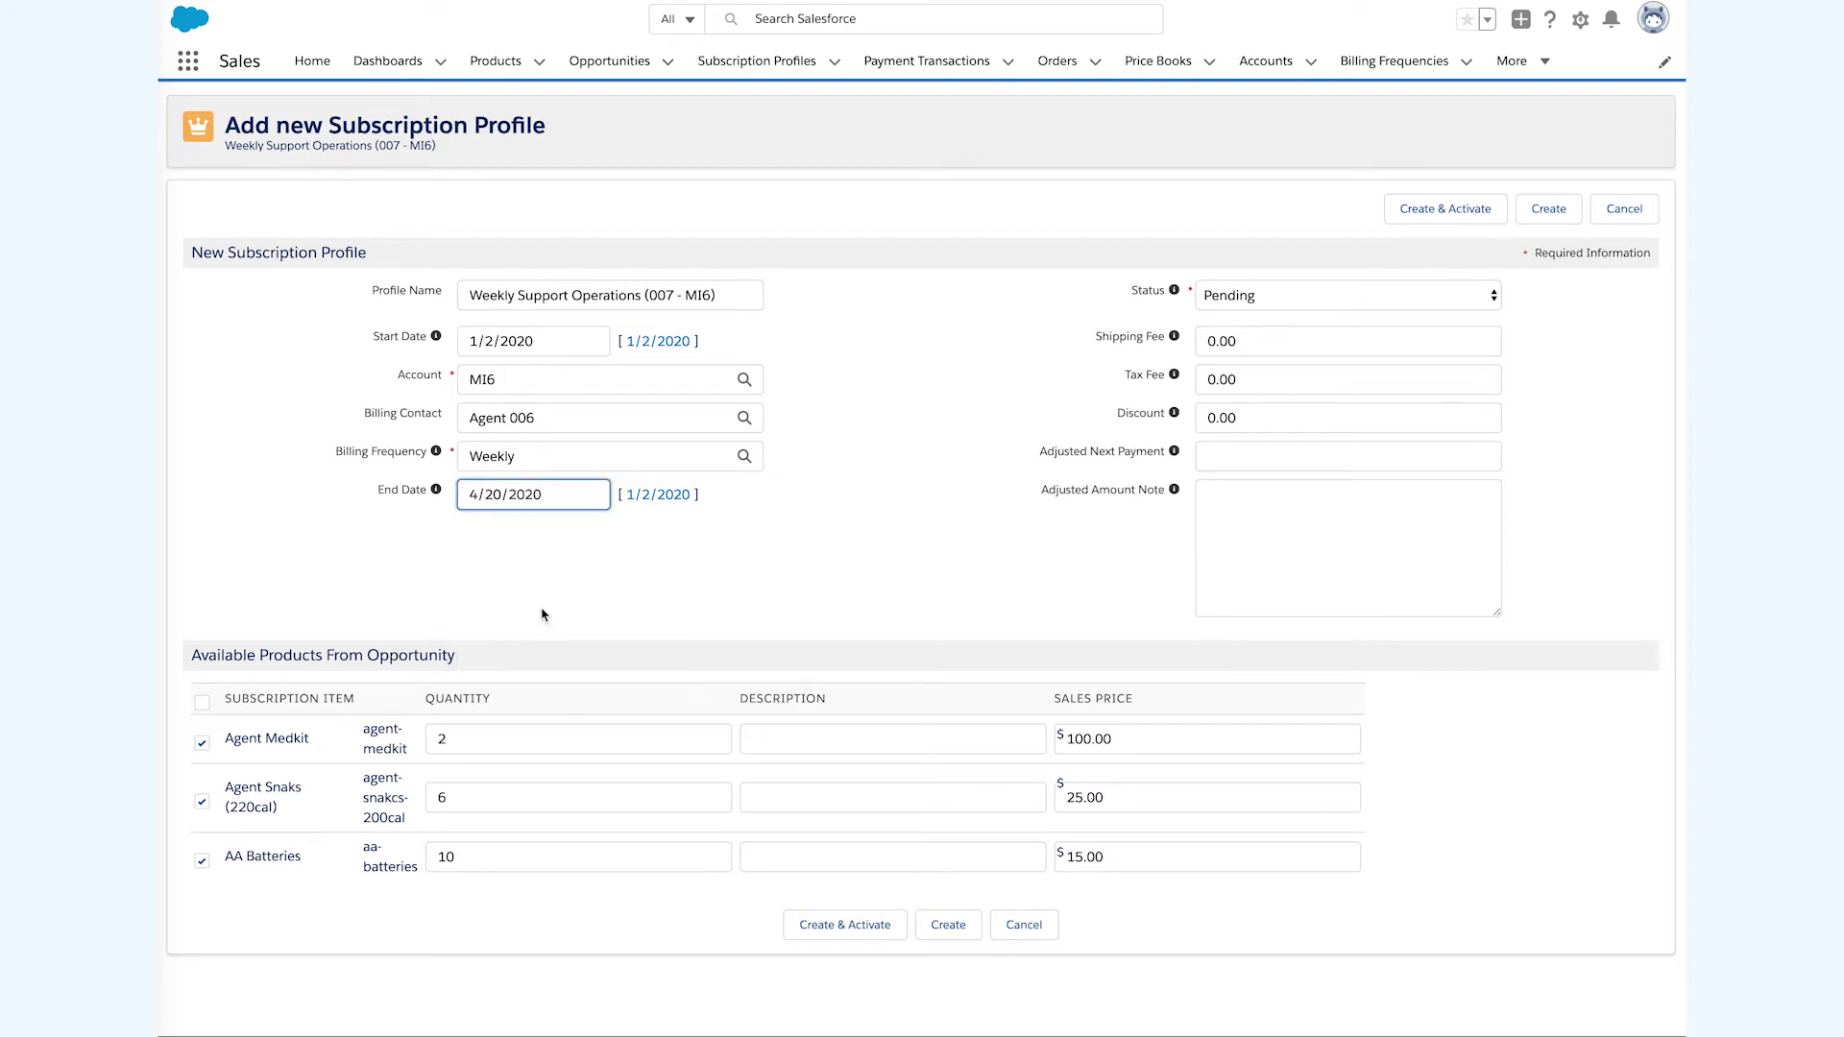
left_click(542, 615)
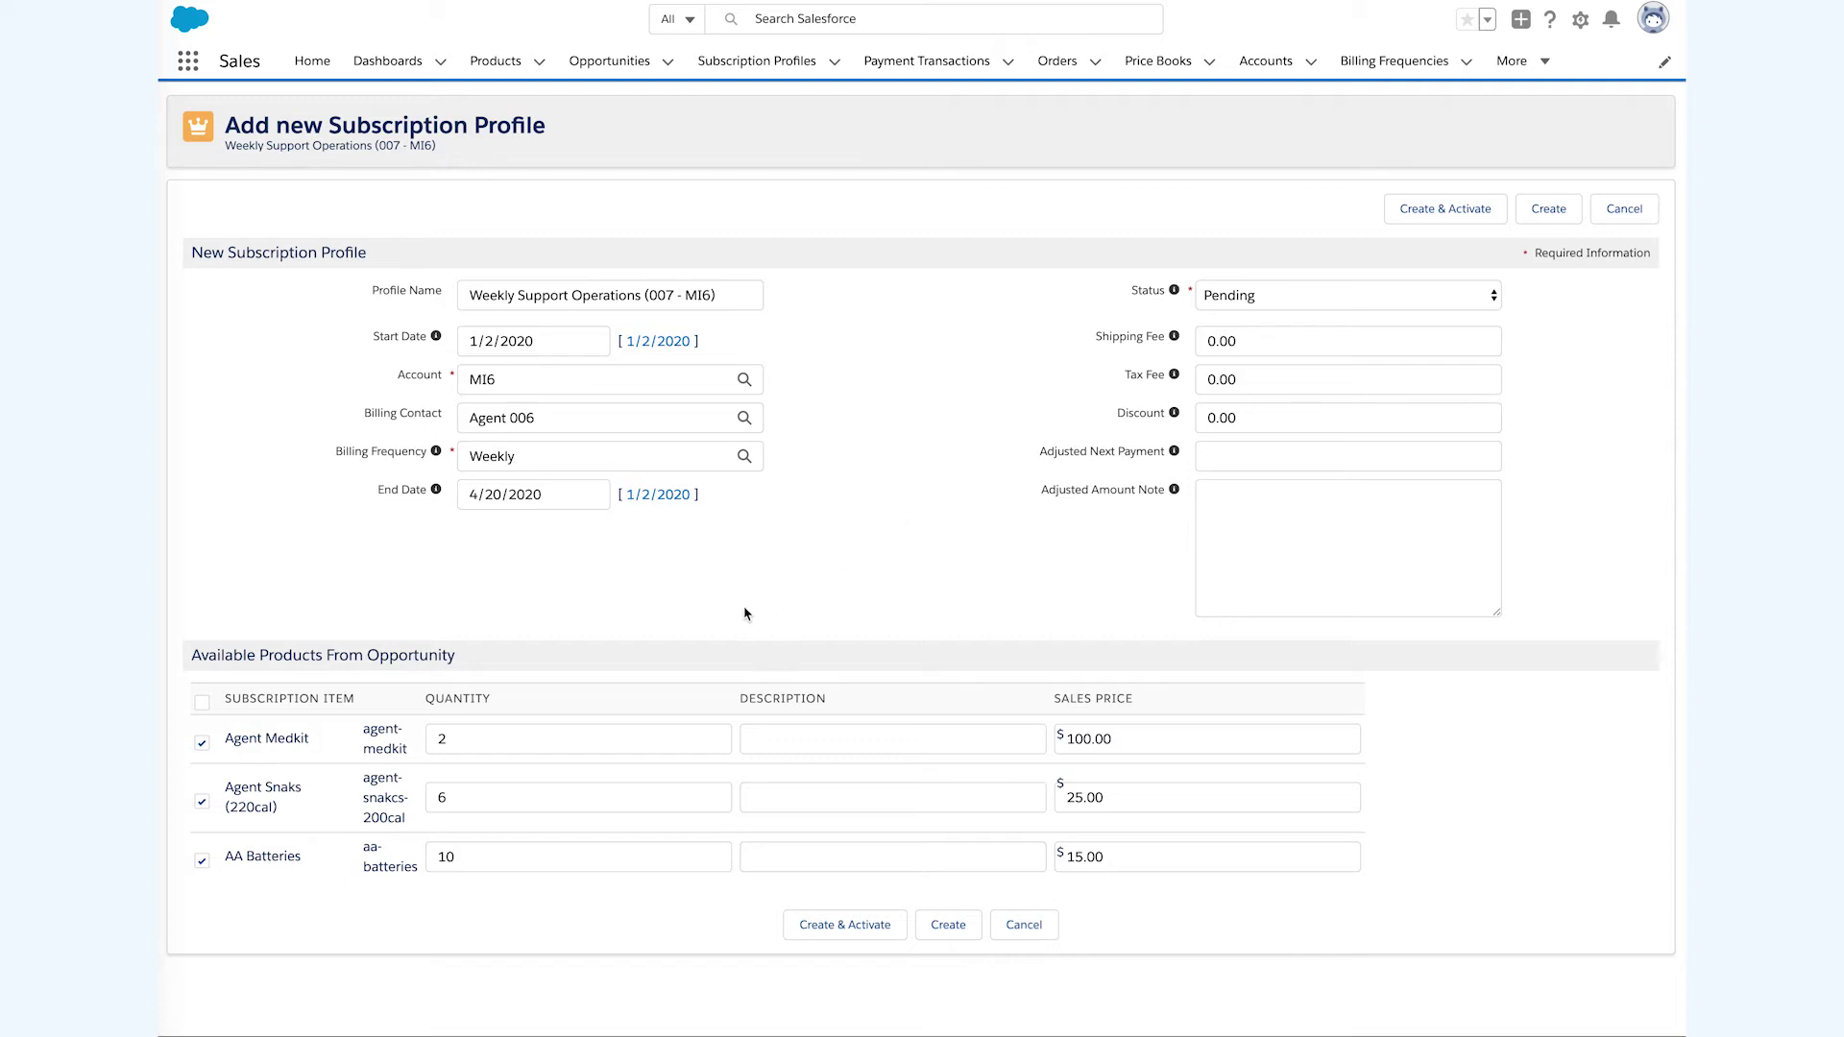
left_click(700, 616)
Create and activate the Weekly Support Operations (007 - MI6) subscription profile
left_click(841, 933)
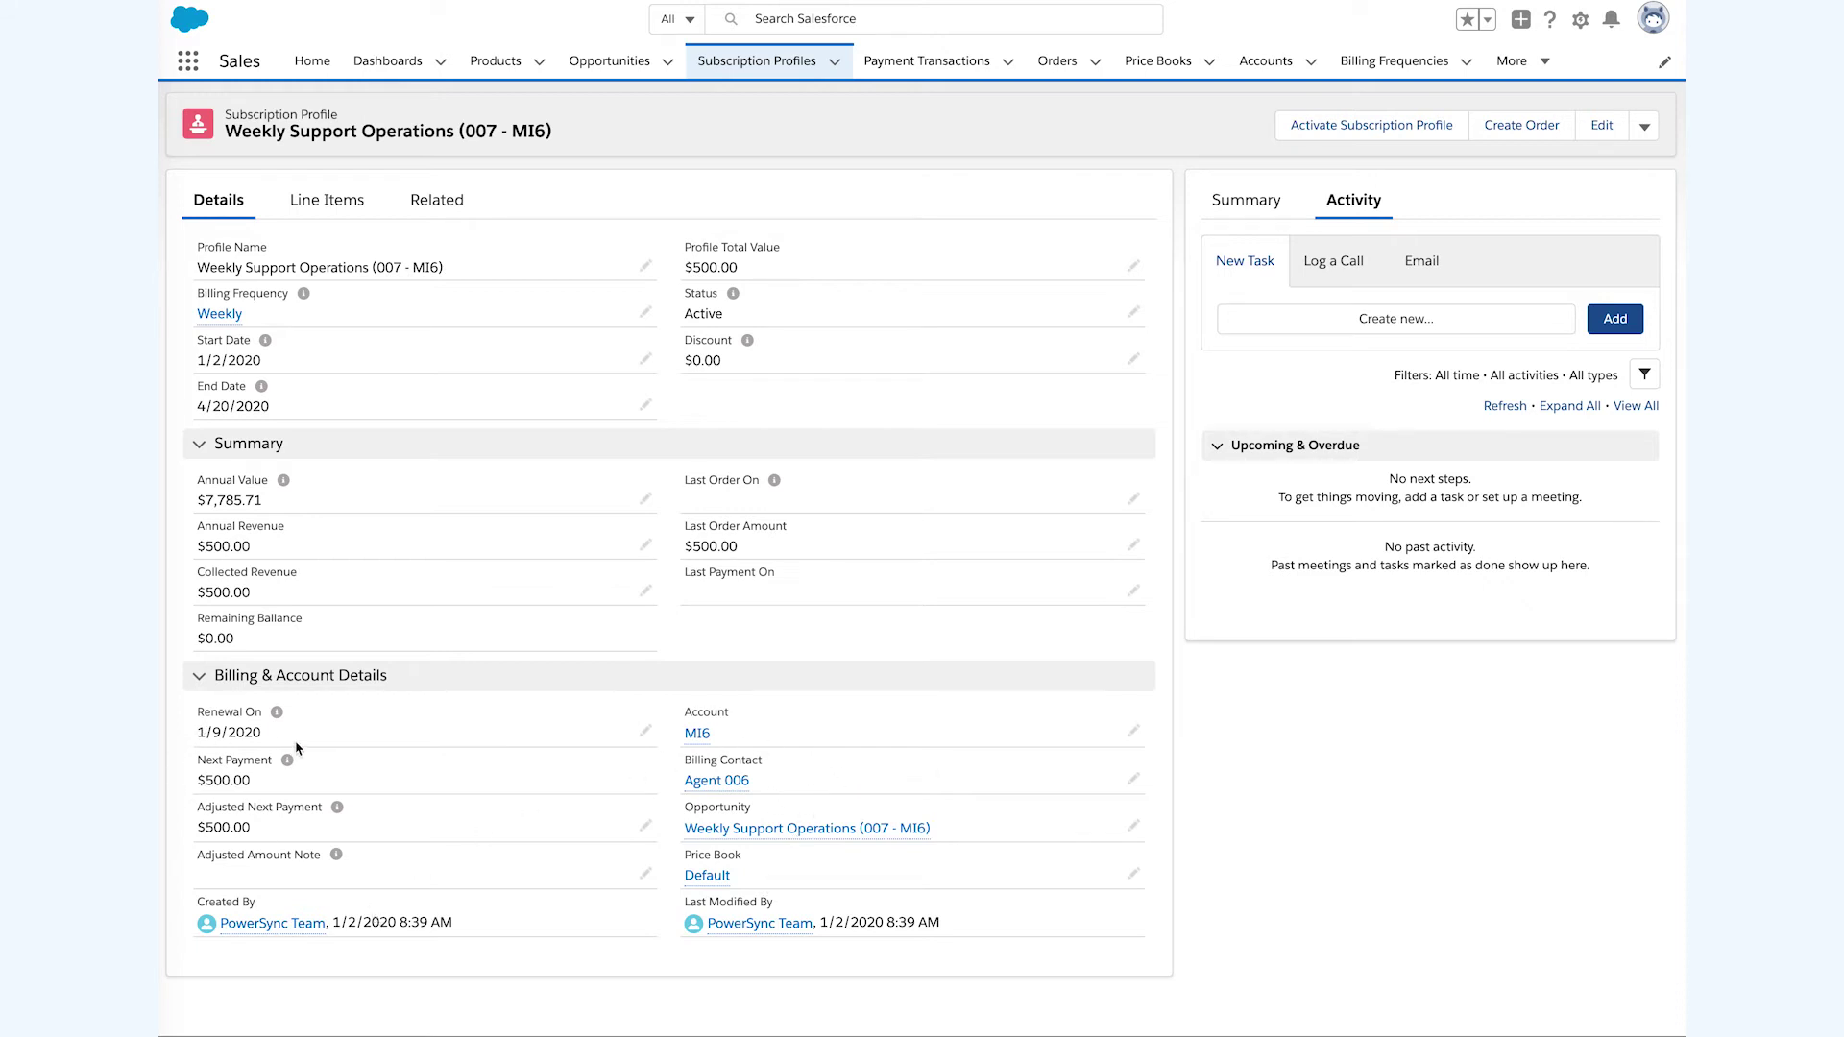
Review the profile's line items (Agent Medkit, Agent Snaks, AA Batteries), then its related records
left_click(326, 201)
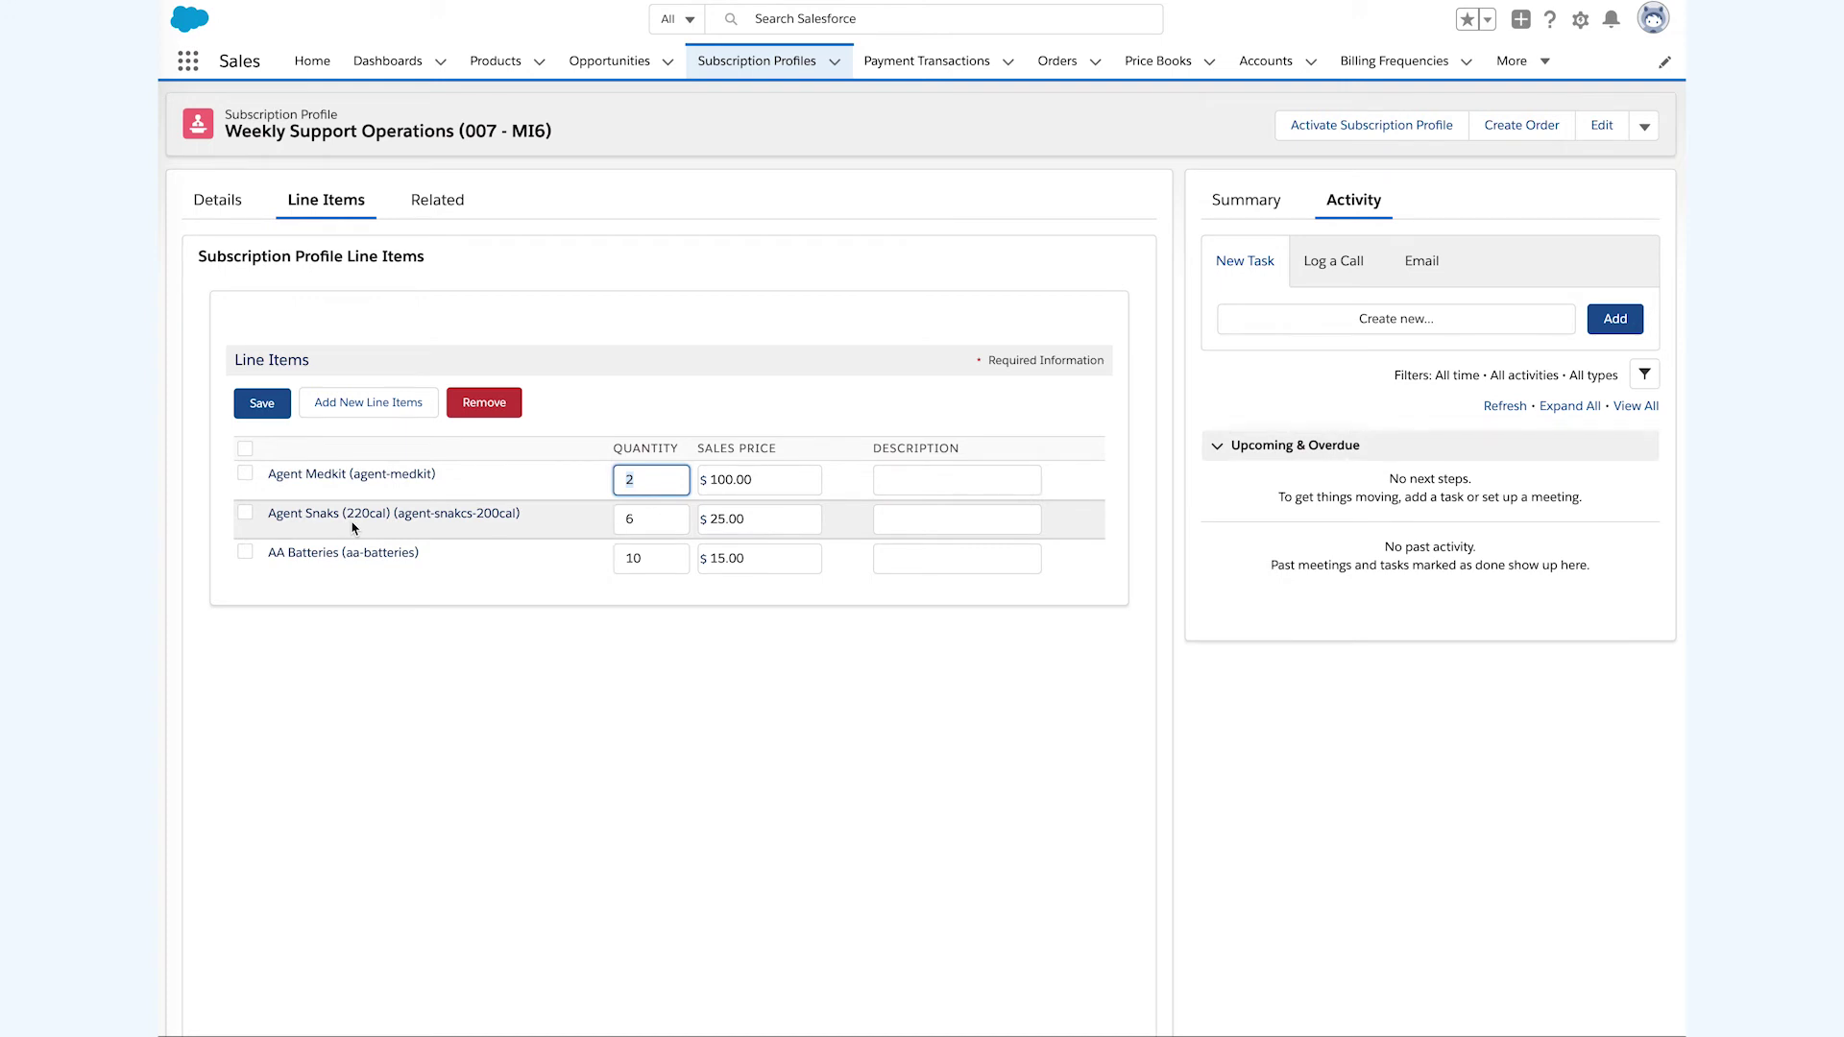
left_click(434, 200)
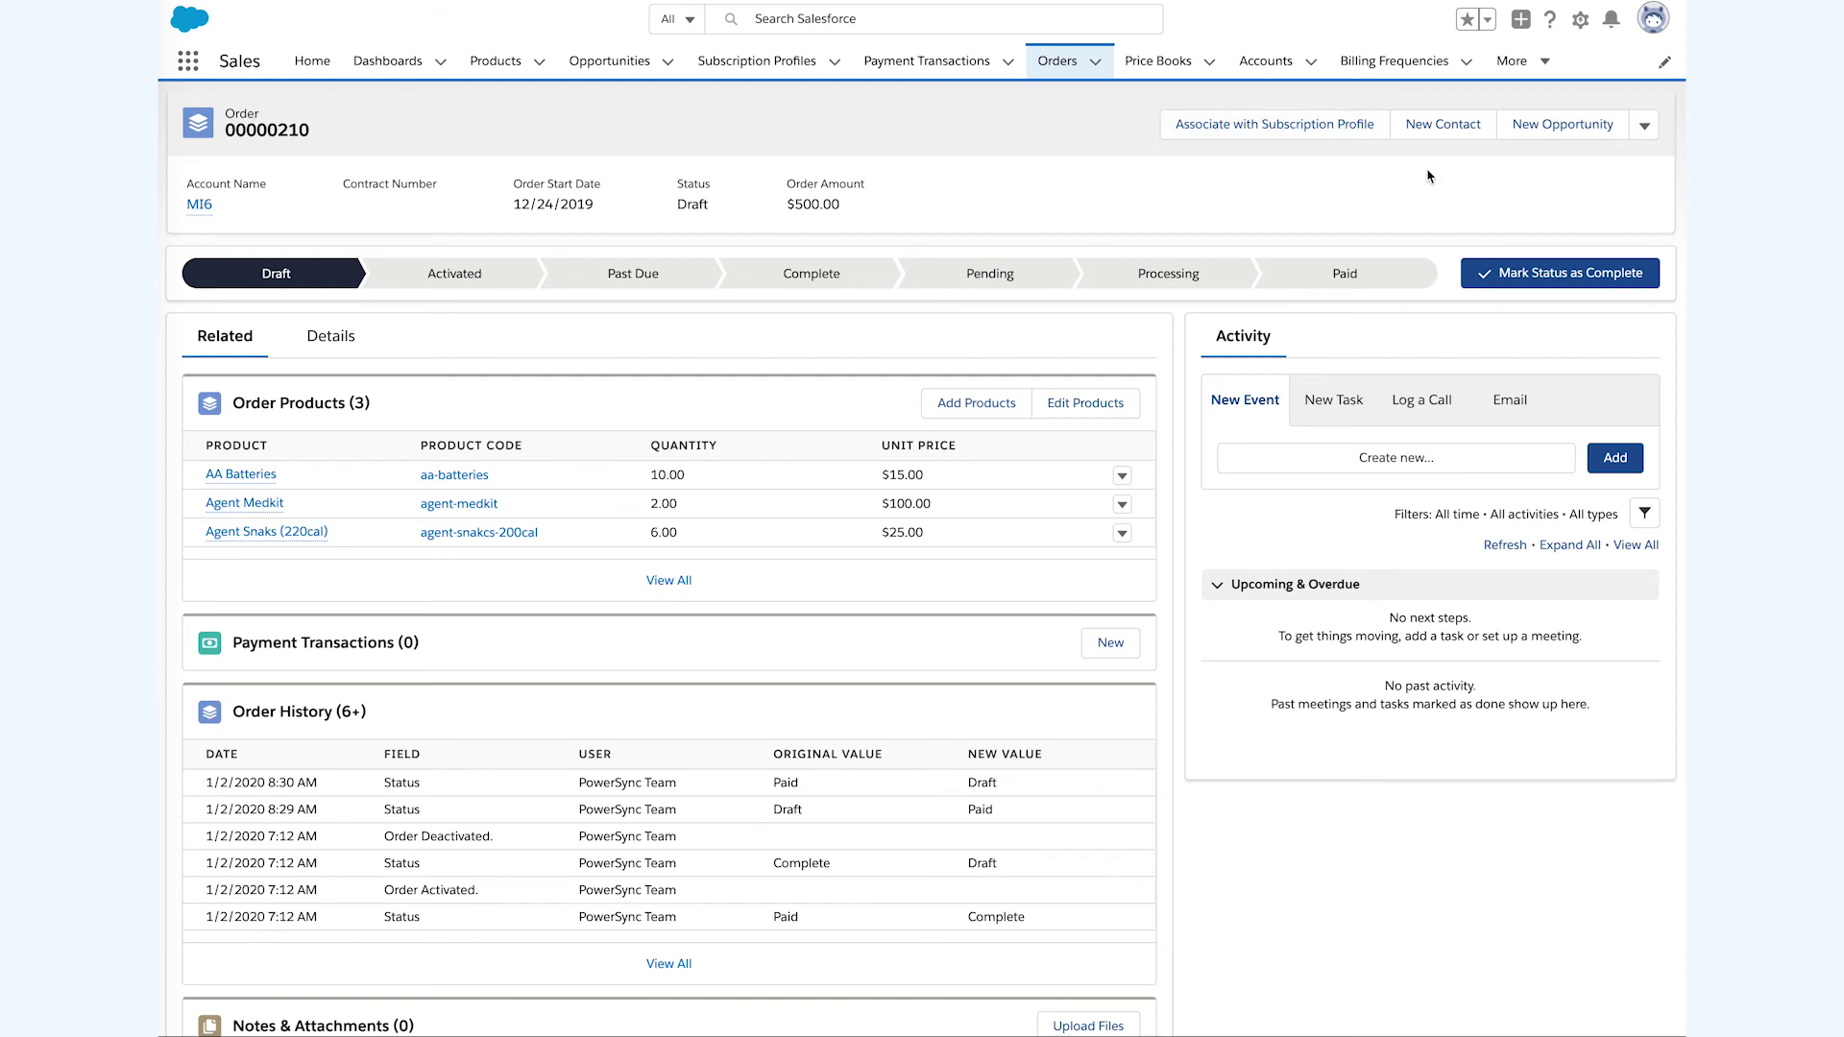
Choose Weekly Support Operations (007 - MI6) as the profile to link order 00000210 to
left_click(1251, 135)
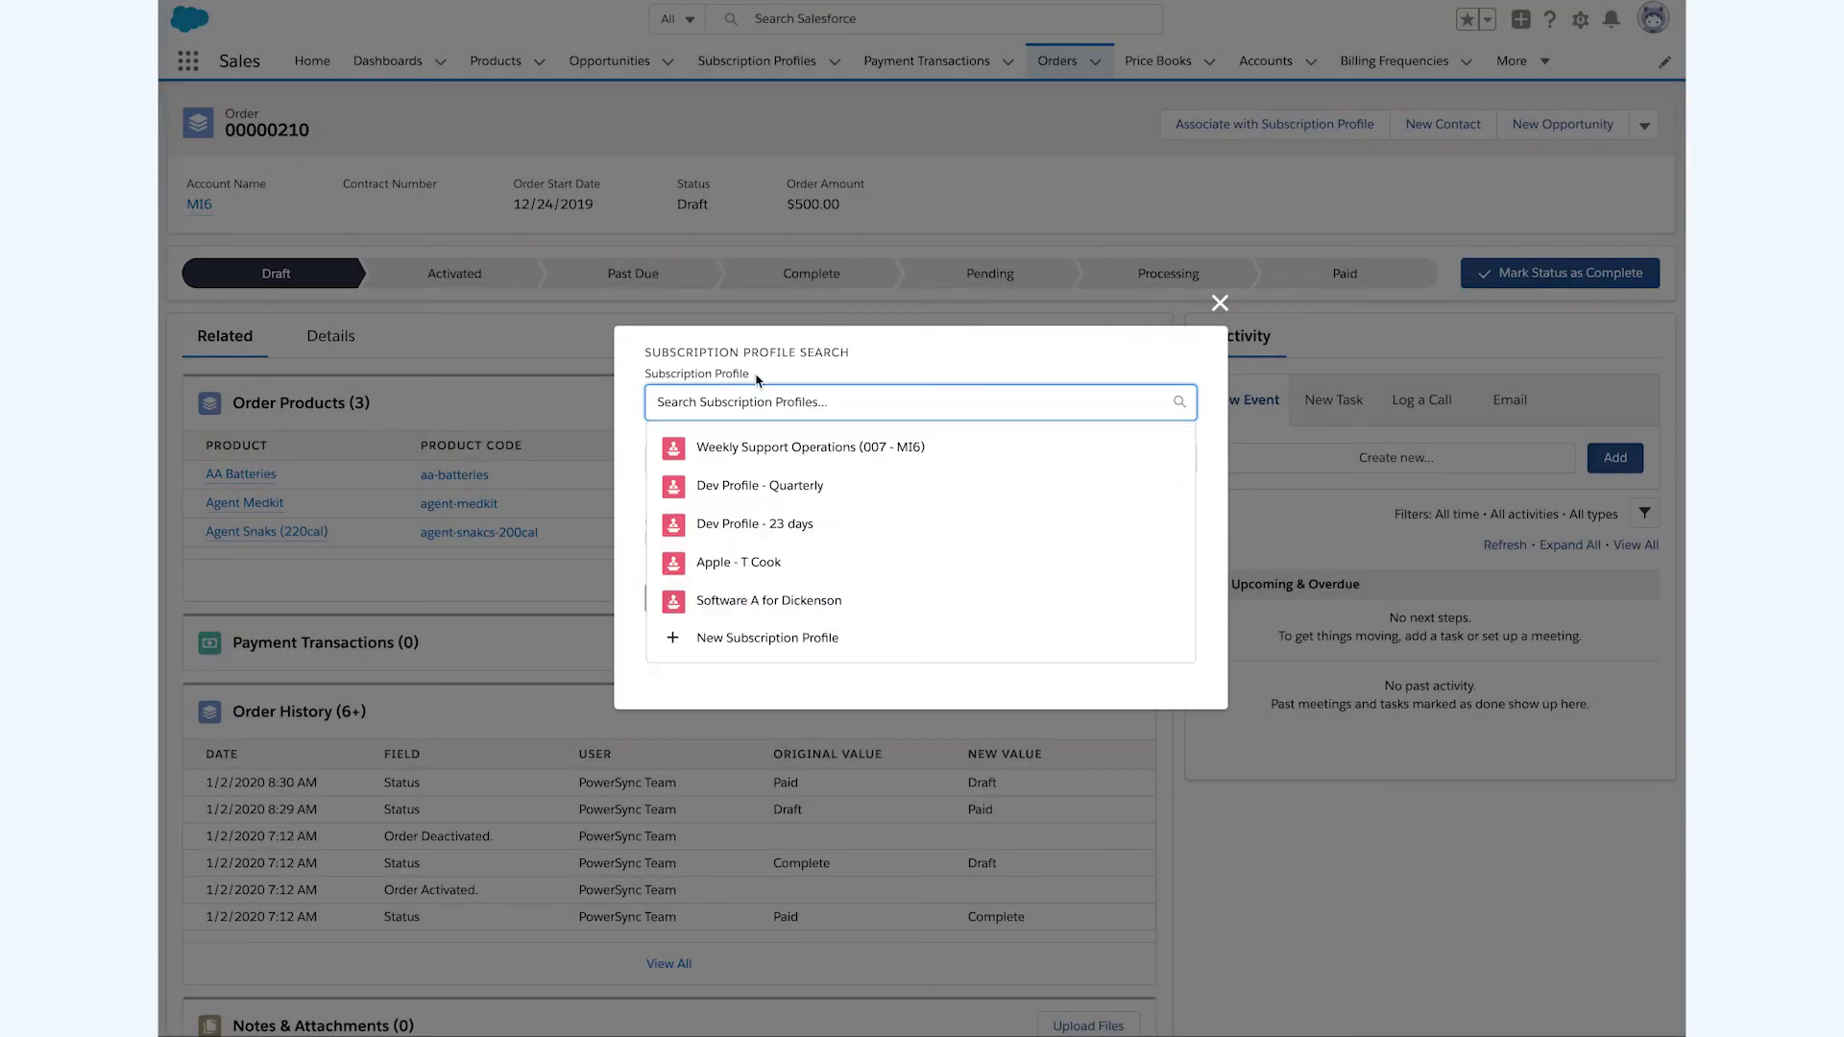
left_click(728, 448)
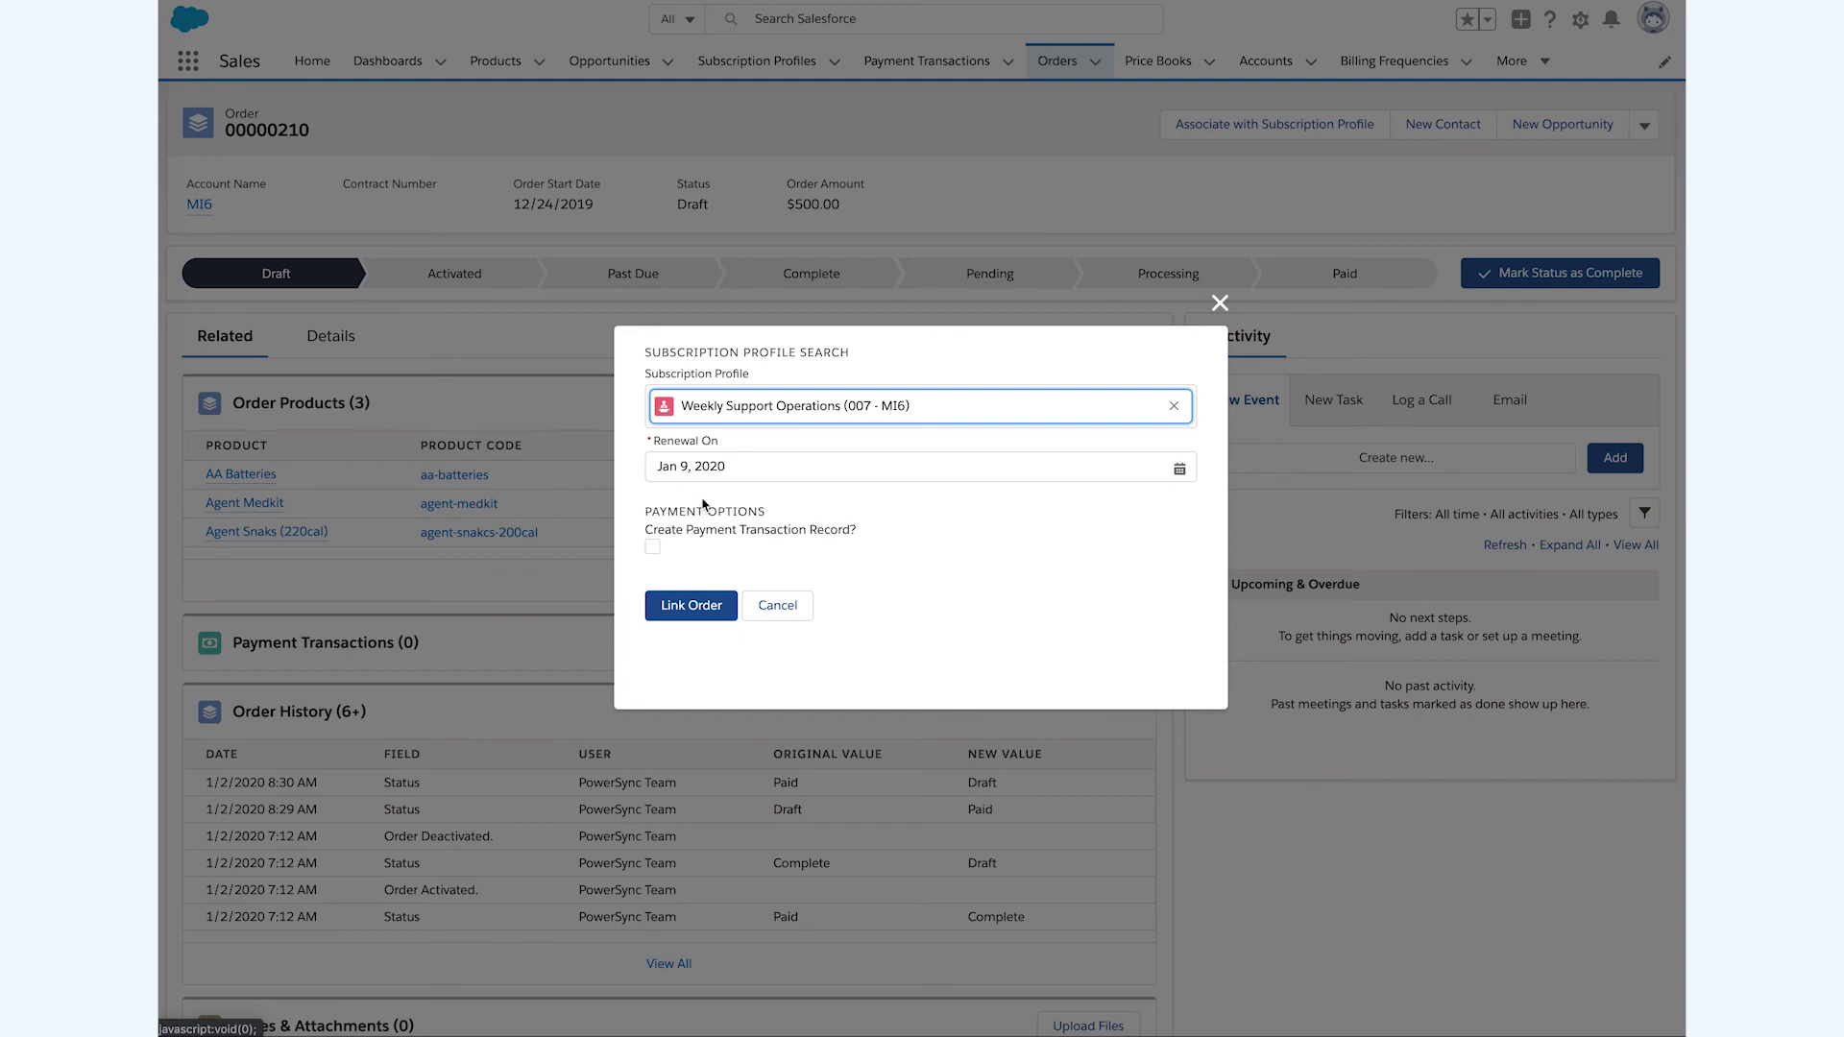
Add a payment transaction record: type Check, status Complete, payment number 12345
left_click(652, 546)
scroll(658, 543, "down", 2)
scroll(658, 542, "down", 1)
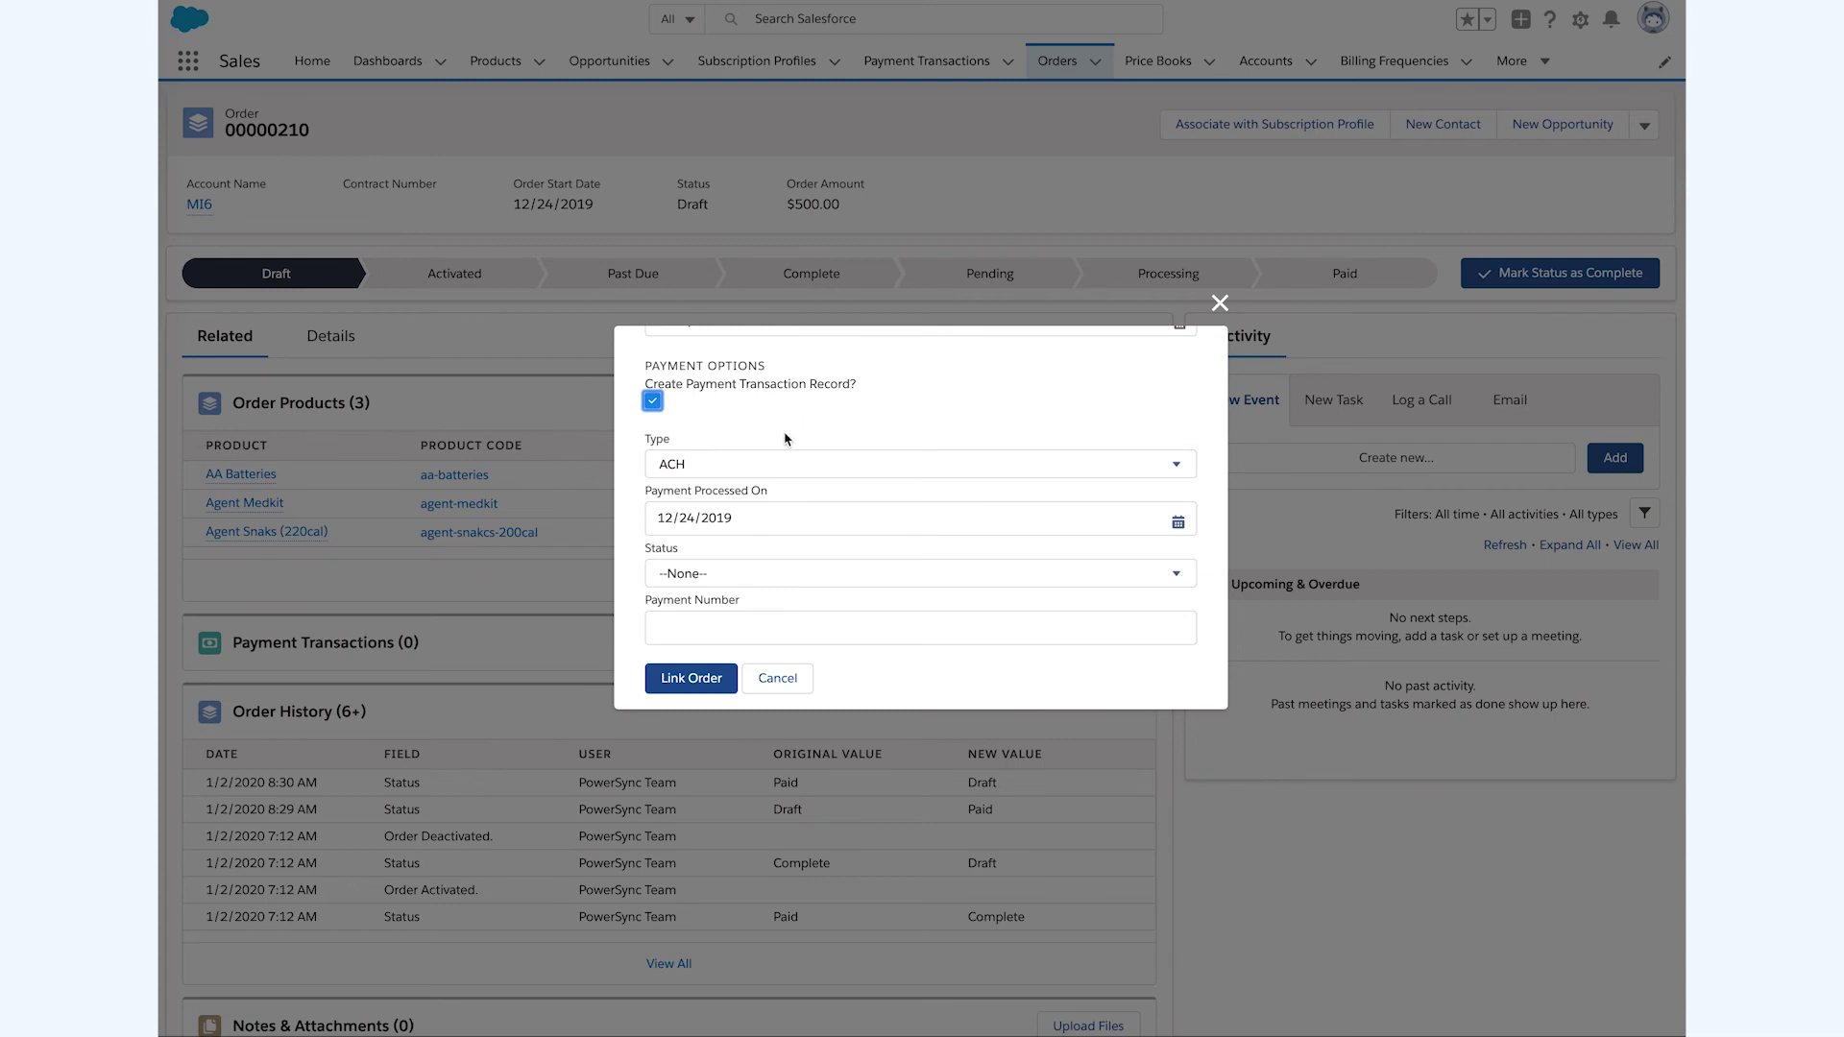
left_click(742, 468)
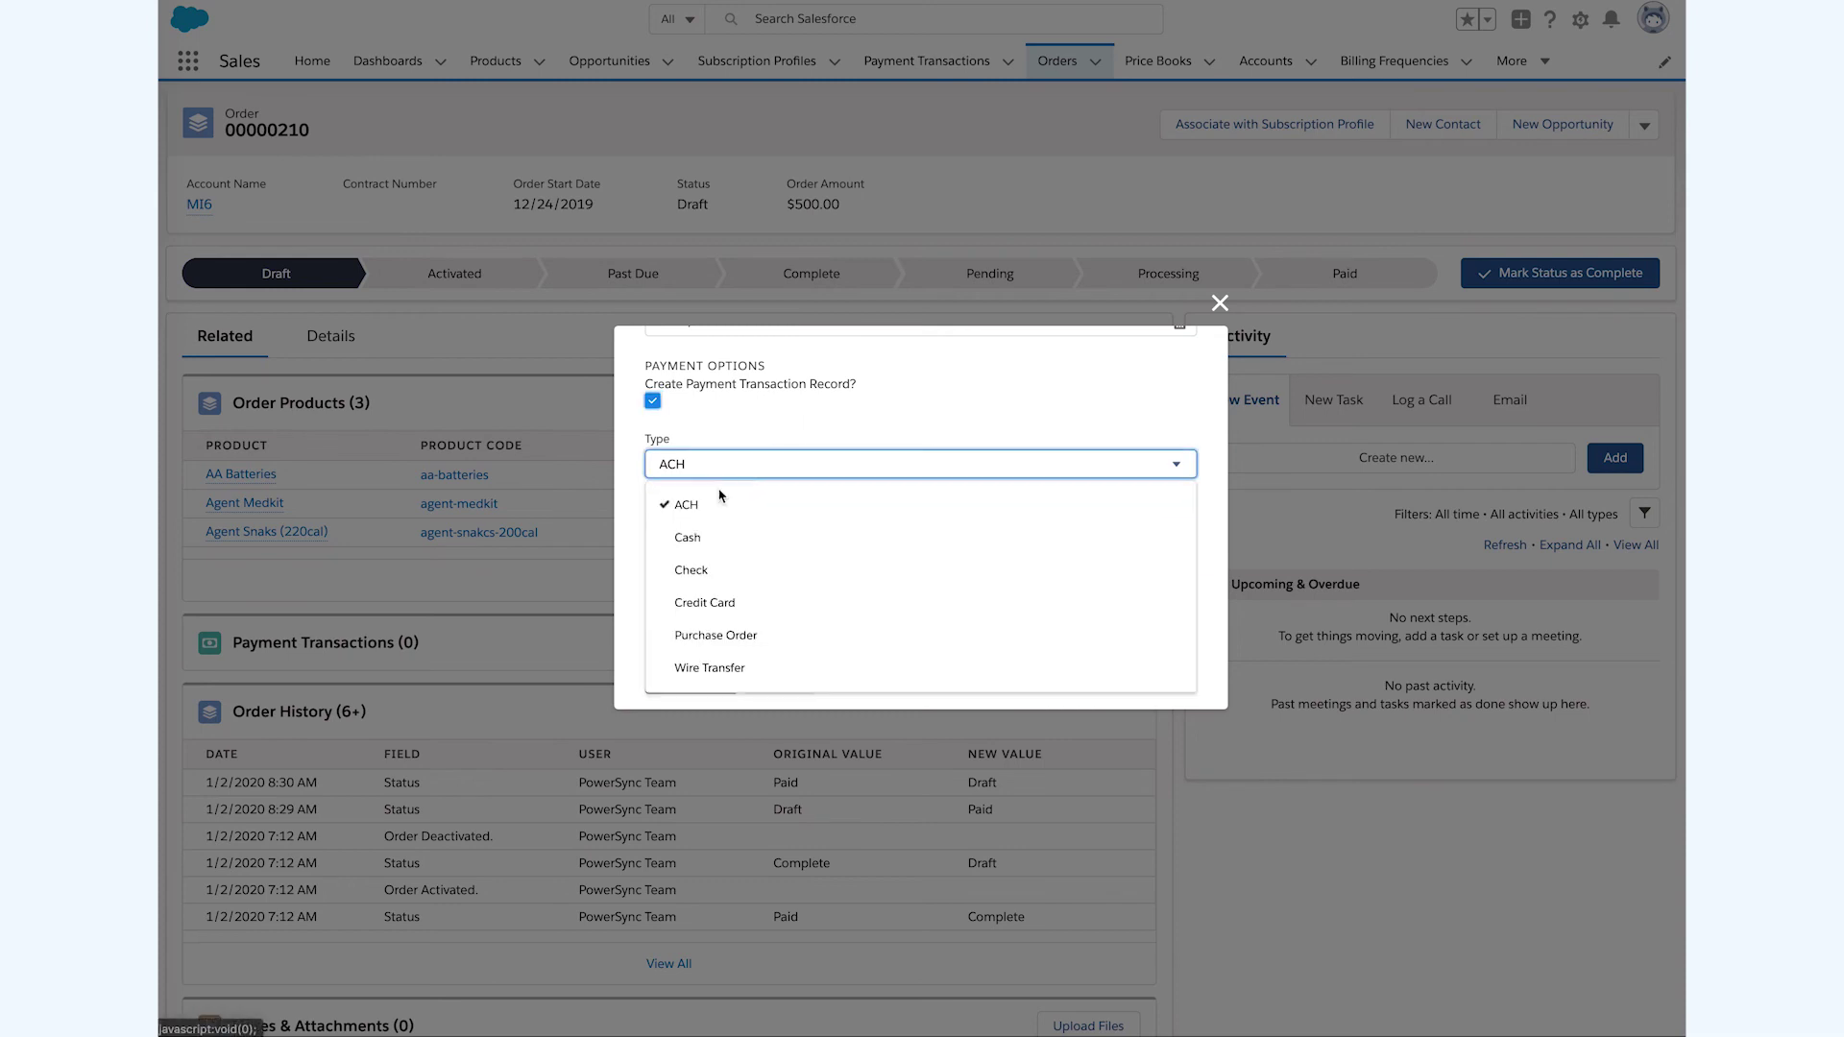
left_click(708, 573)
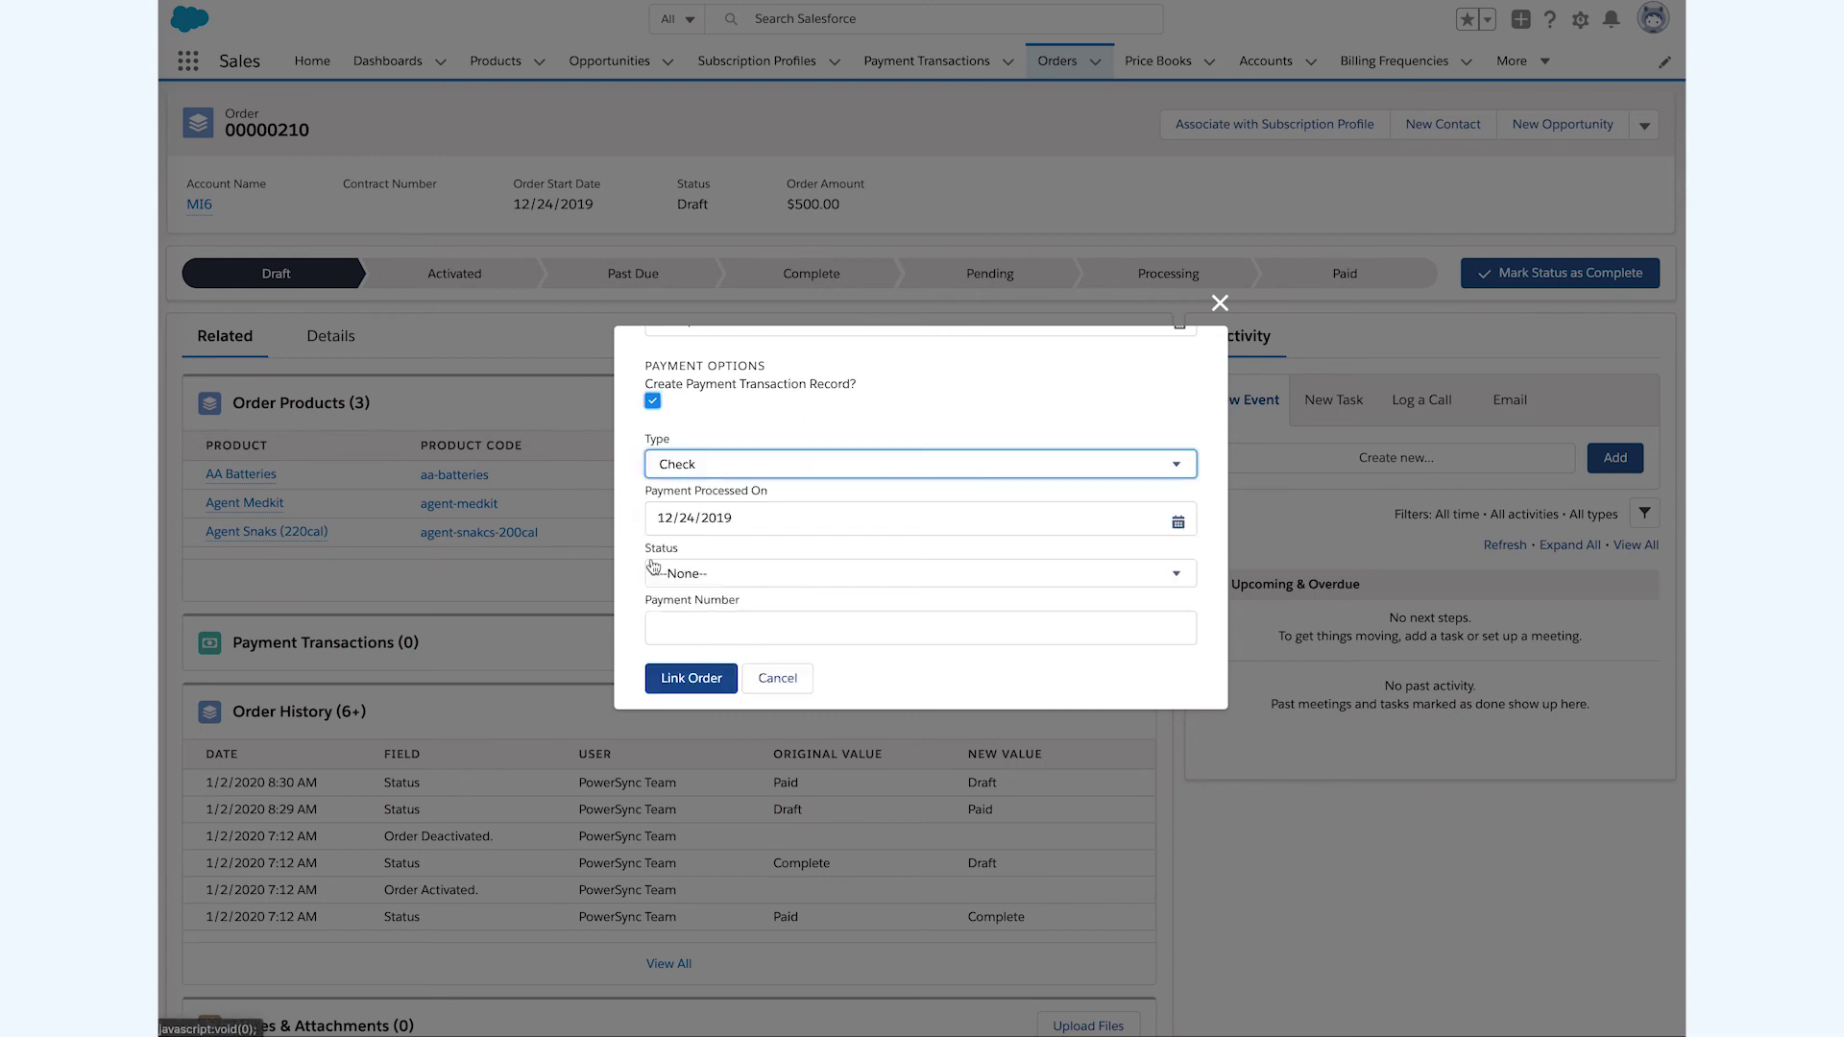
left_click(700, 571)
left_click(709, 649)
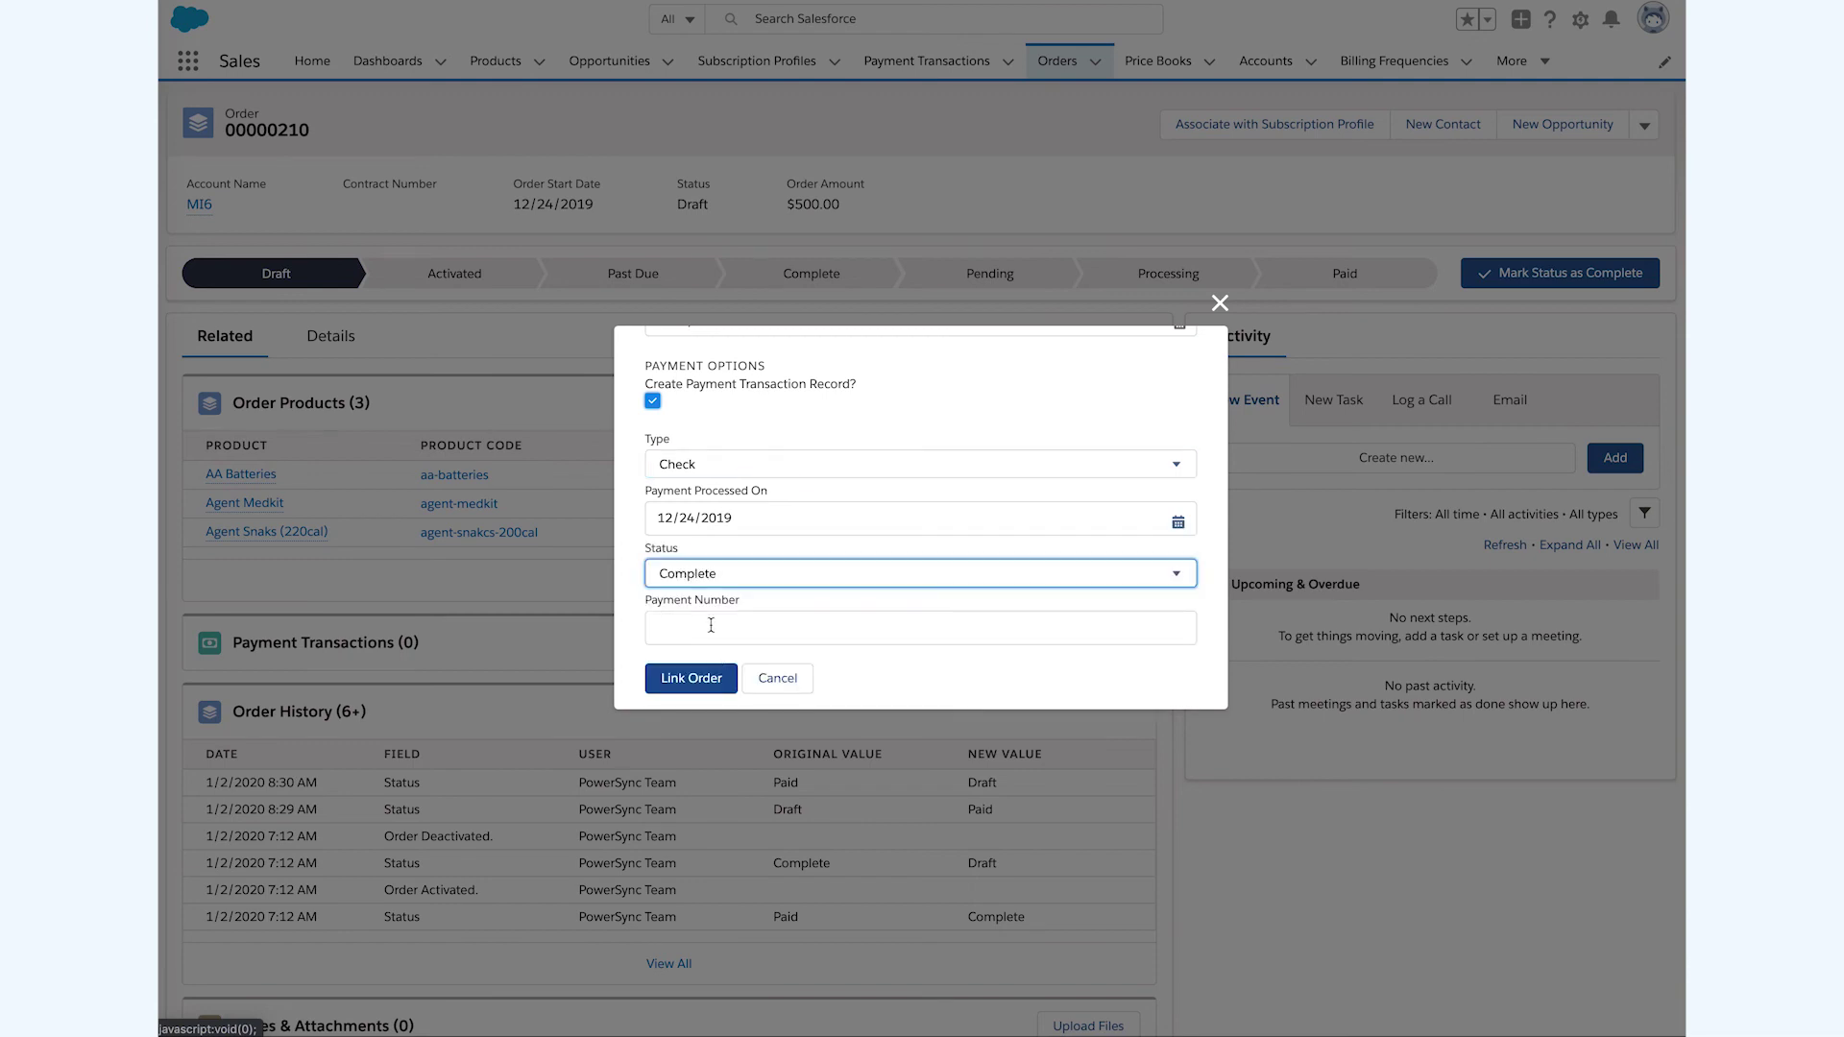
left_click(711, 630)
type("123")
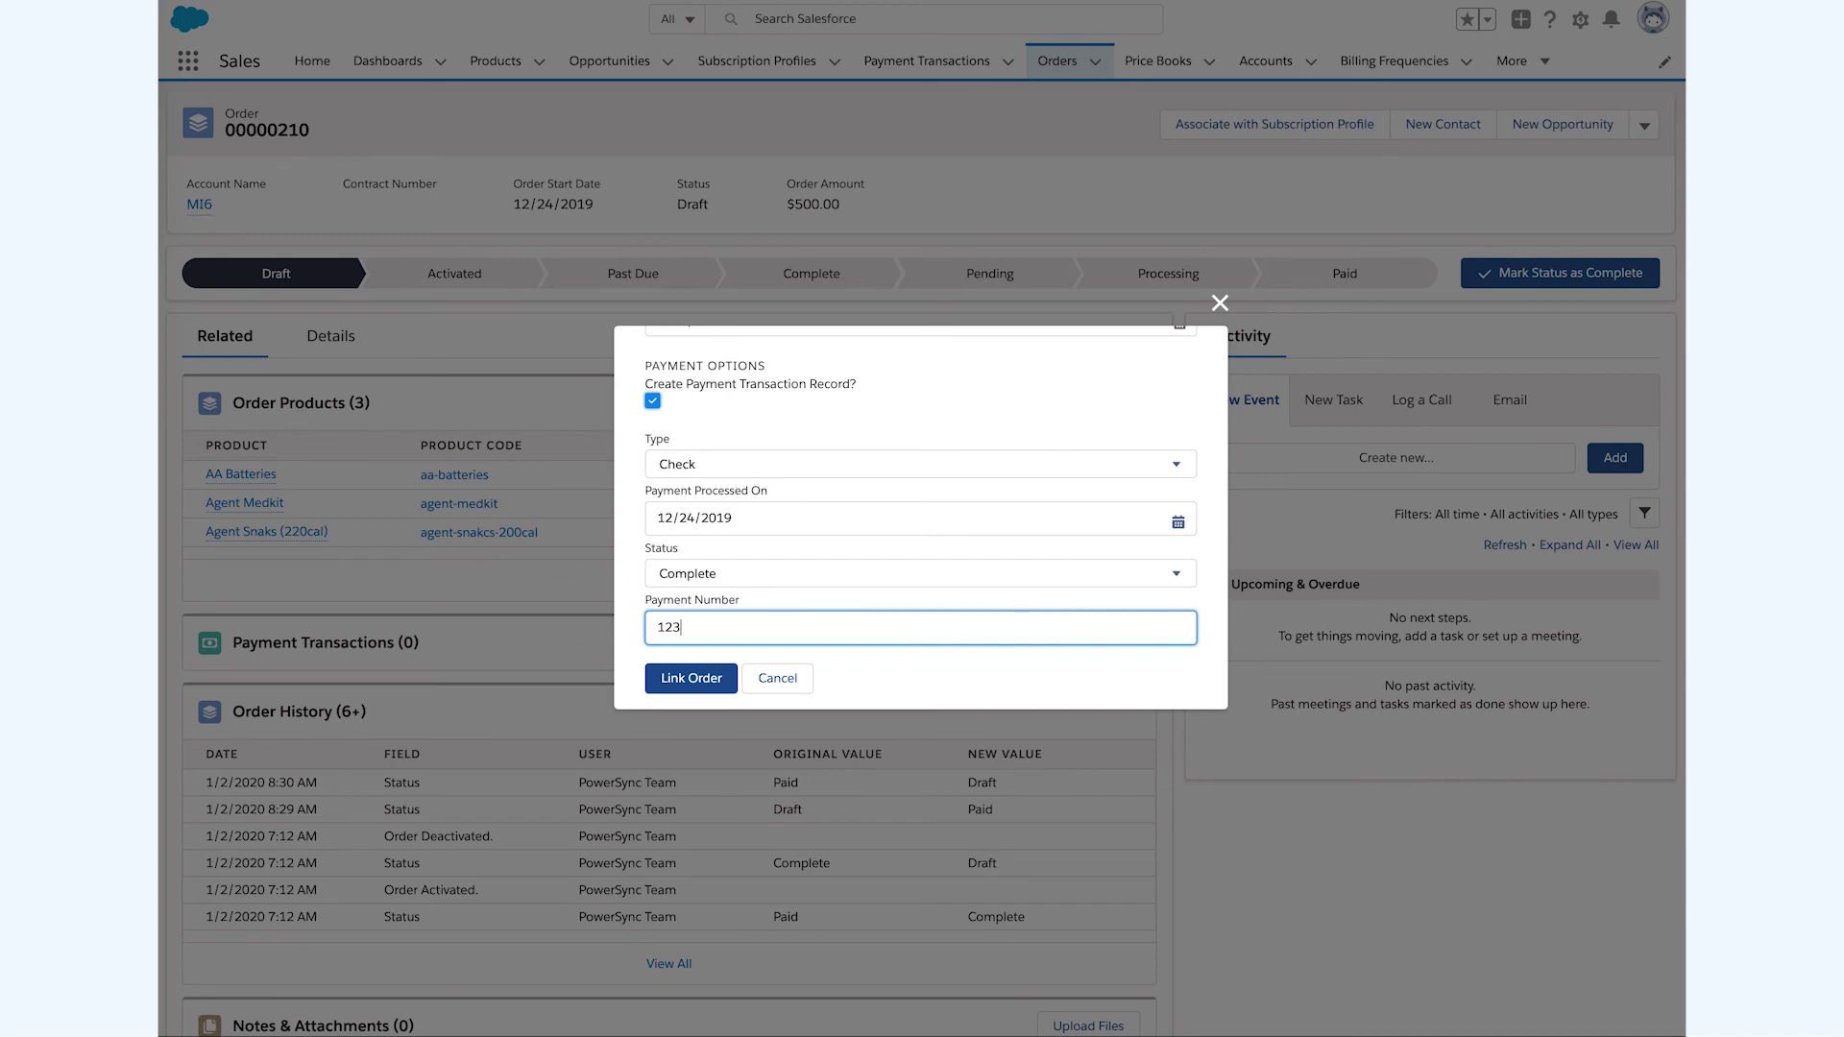
type("45")
left_click(689, 673)
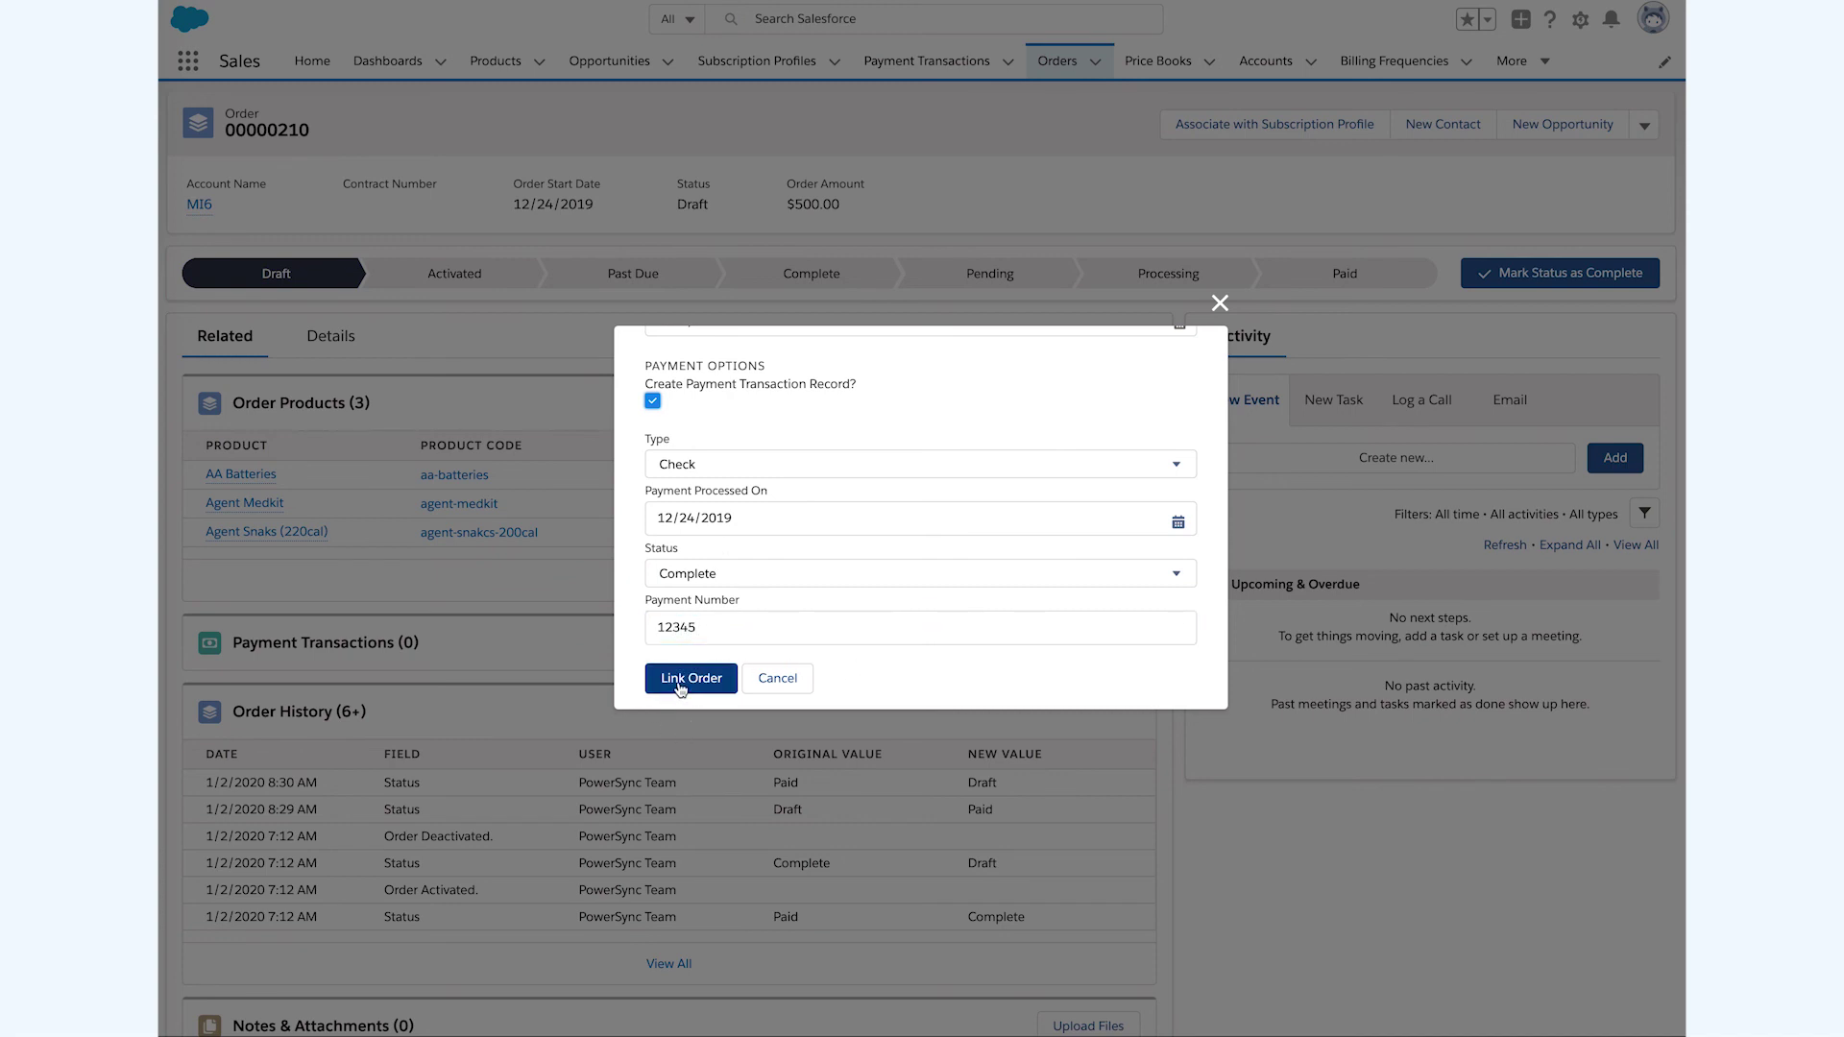
Link order 00000210 with its payment, then view the profile's two related orders and payments
left_click(678, 682)
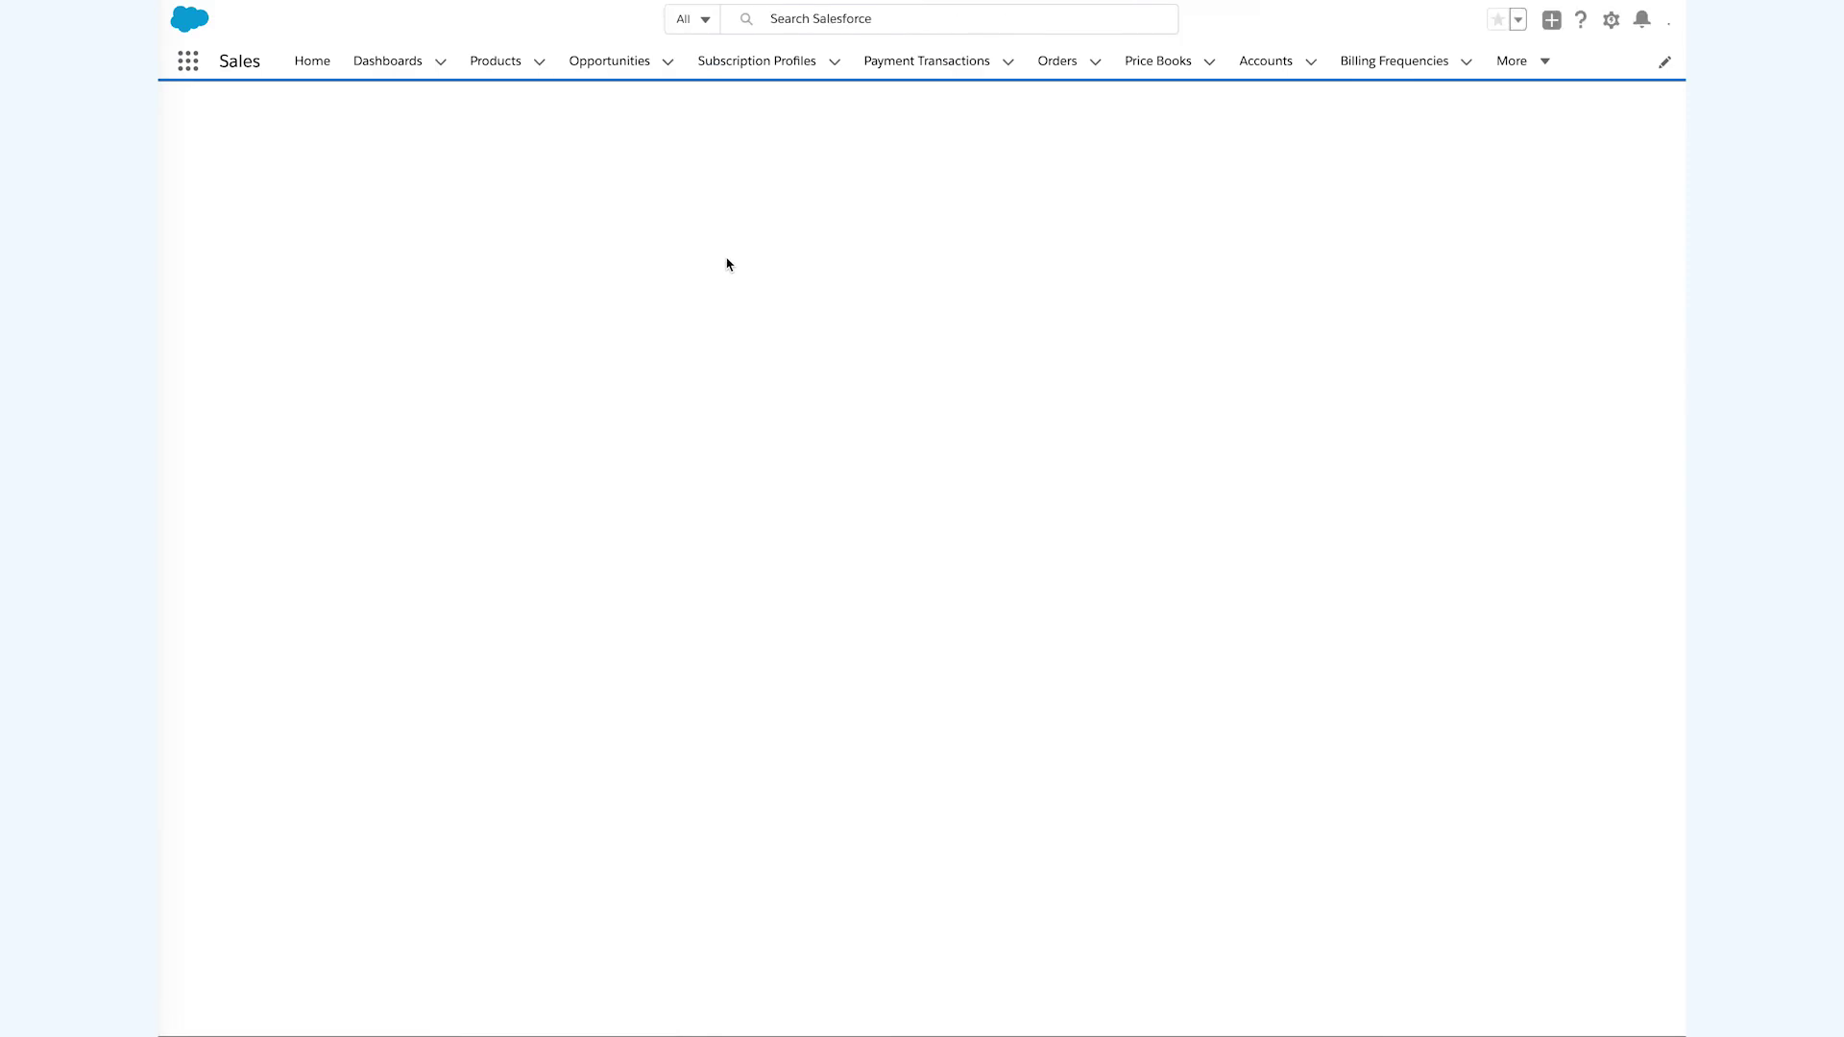
left_click(437, 204)
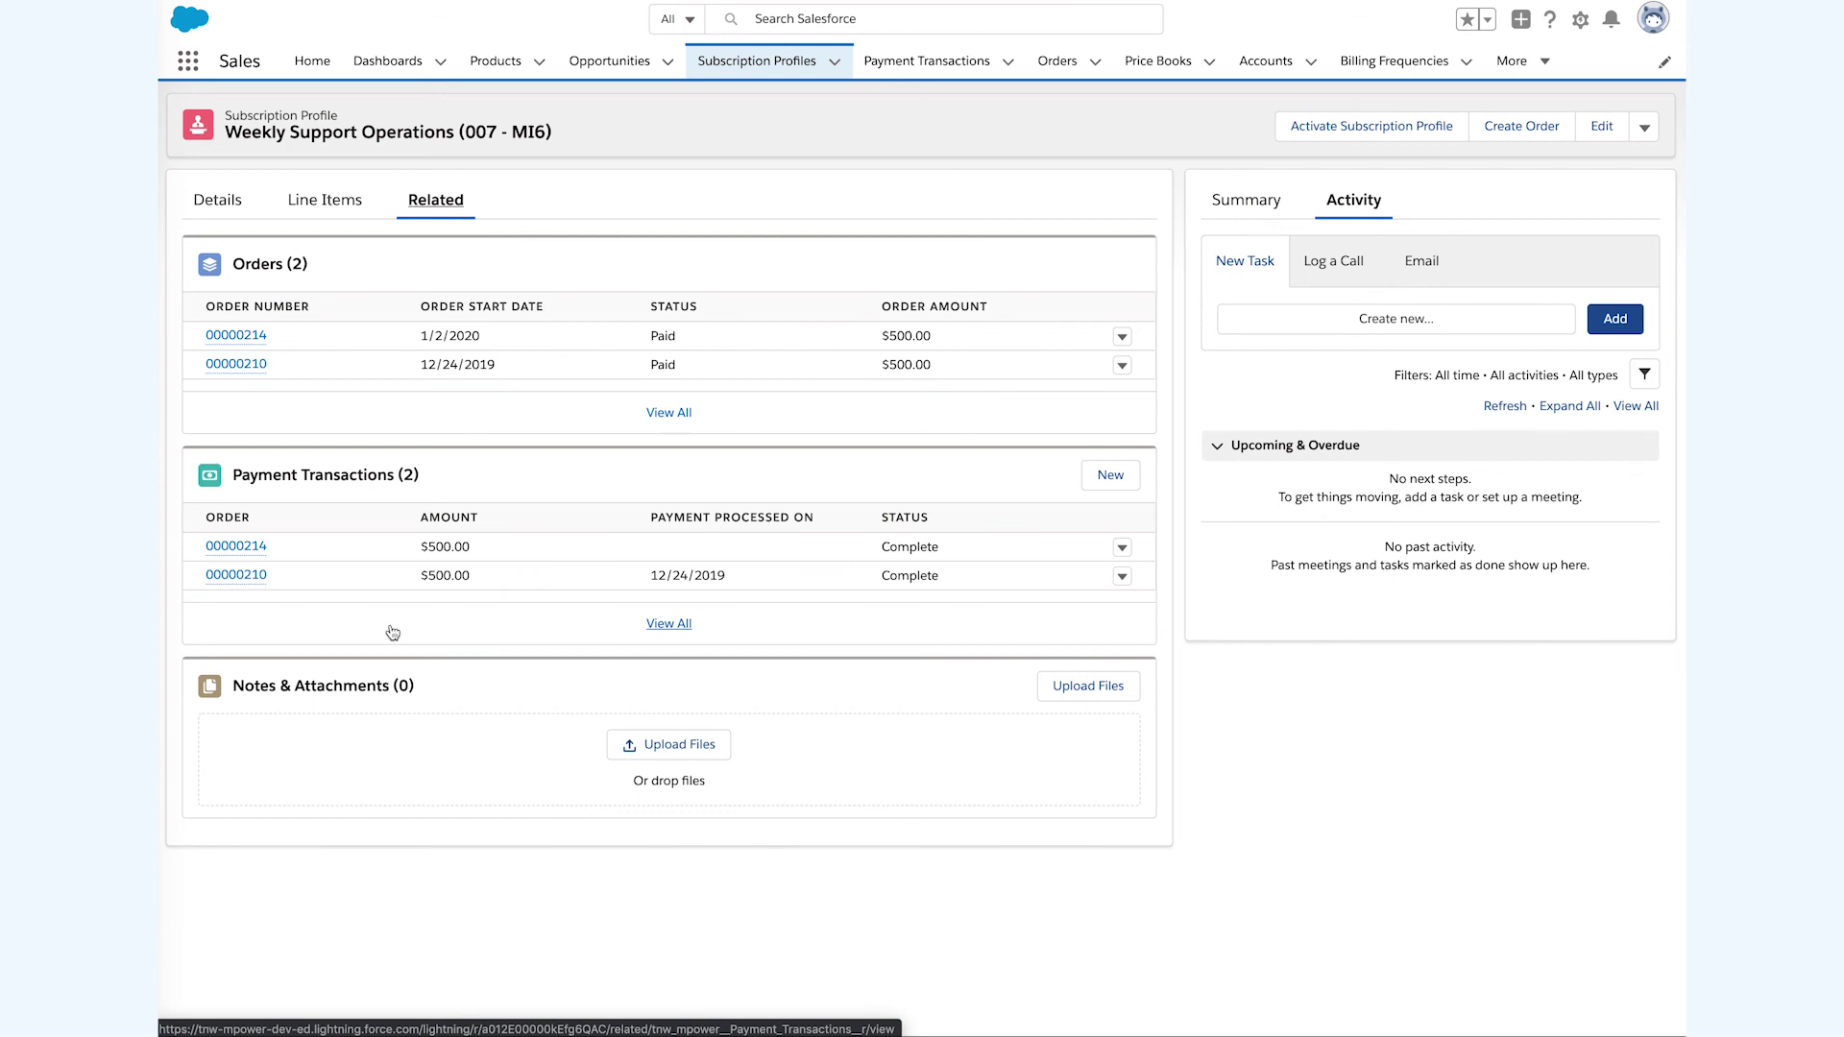
Cycle through Details, Line Items and Related, ending on Details to confirm $1,000.00 totals
left_click(226, 201)
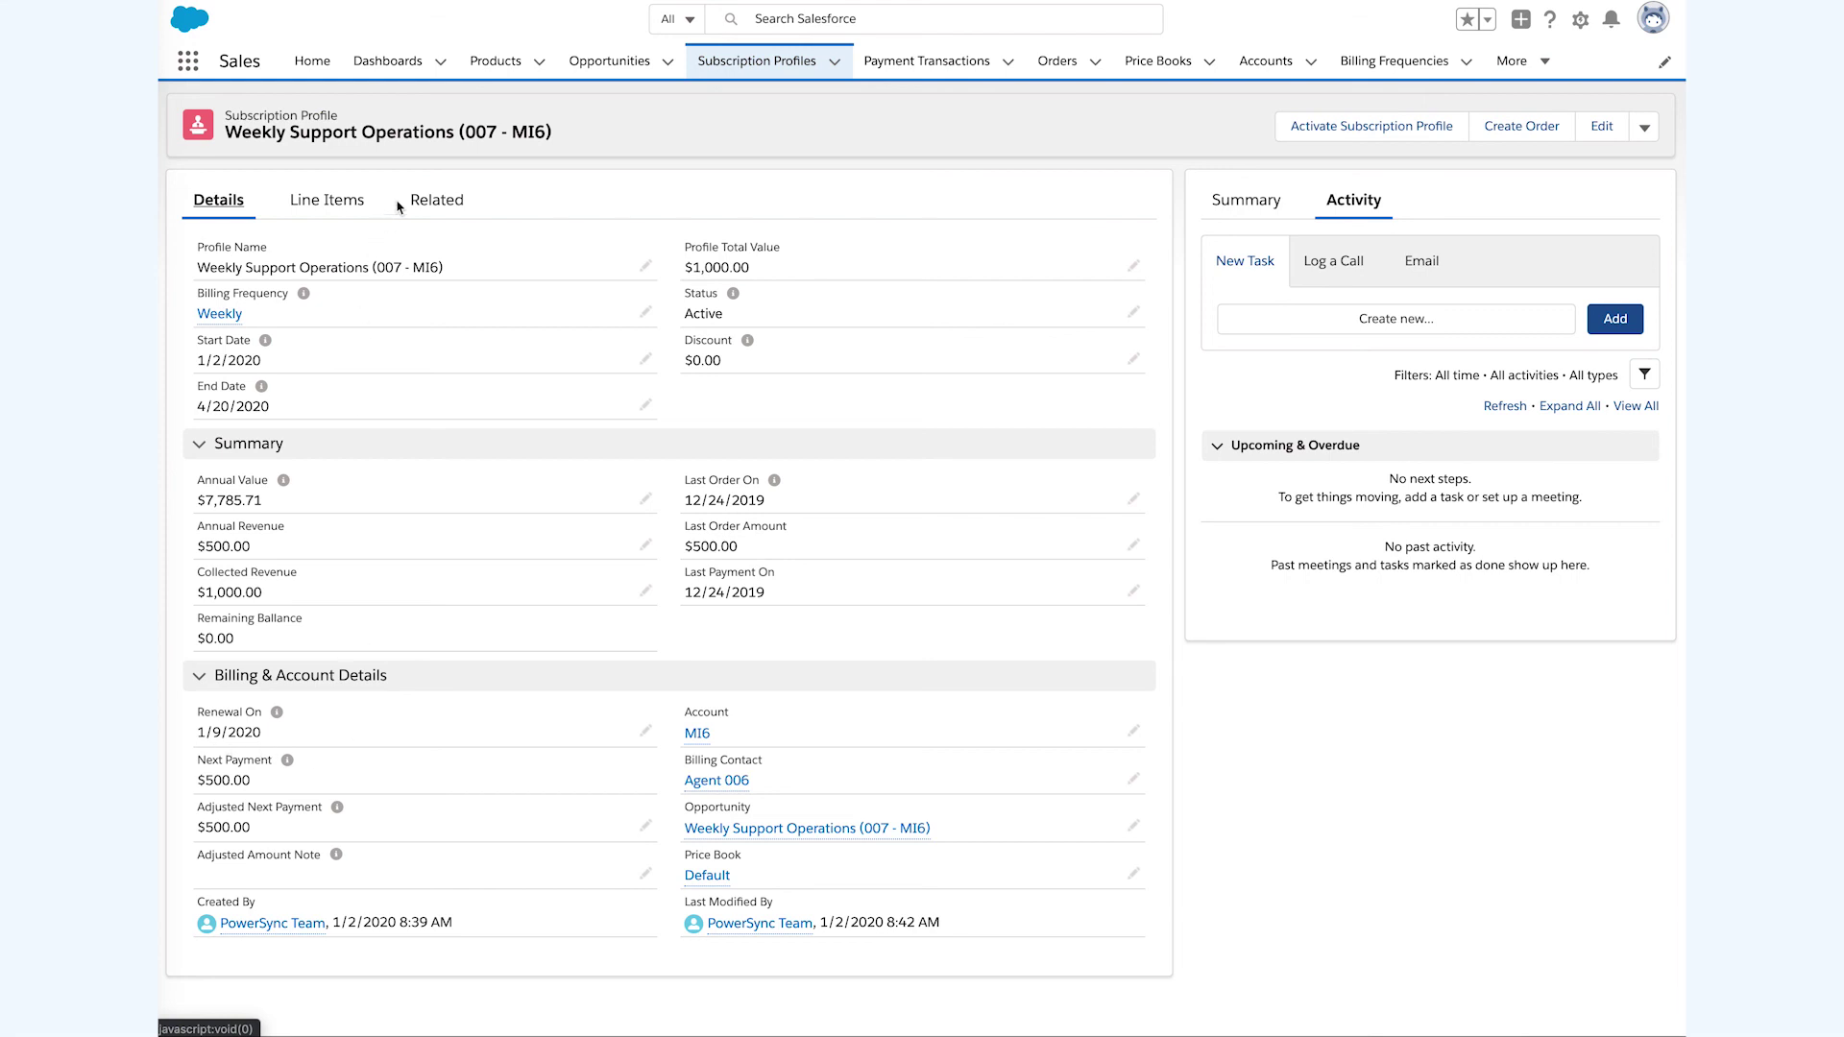
left_click(346, 203)
left_click(434, 199)
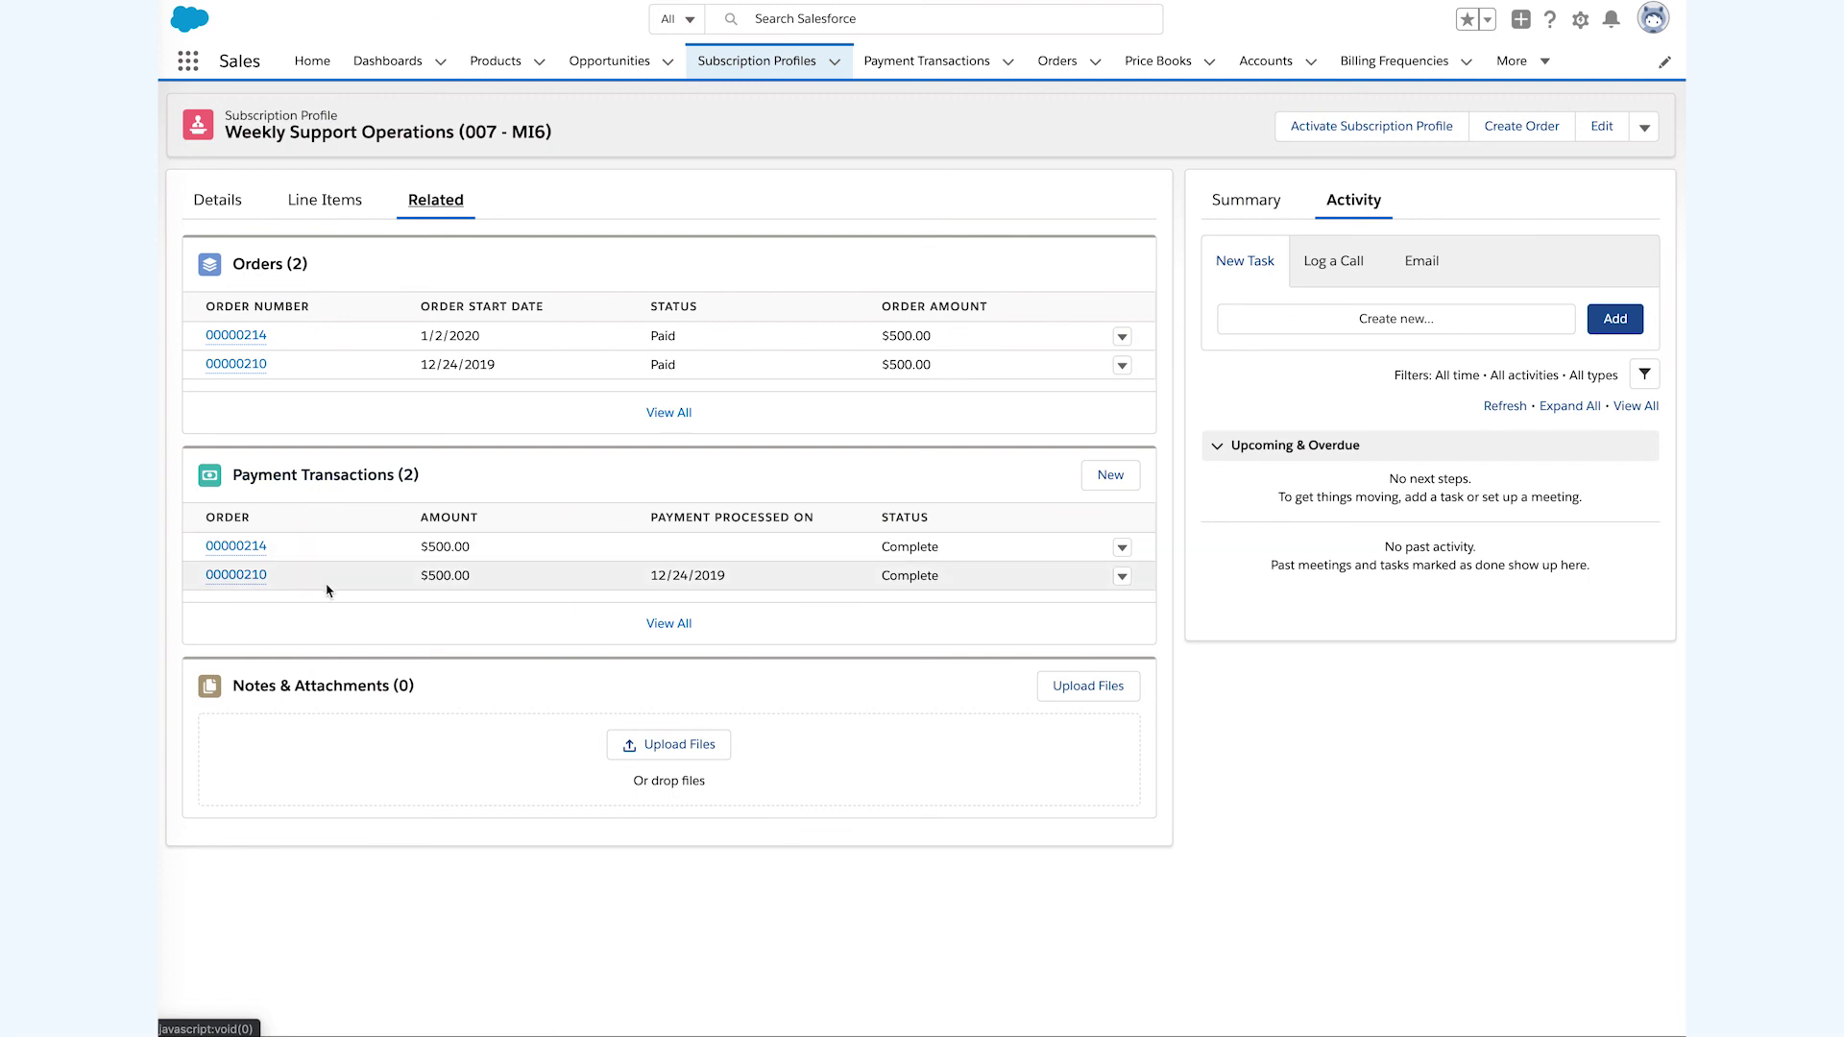
left_click(226, 200)
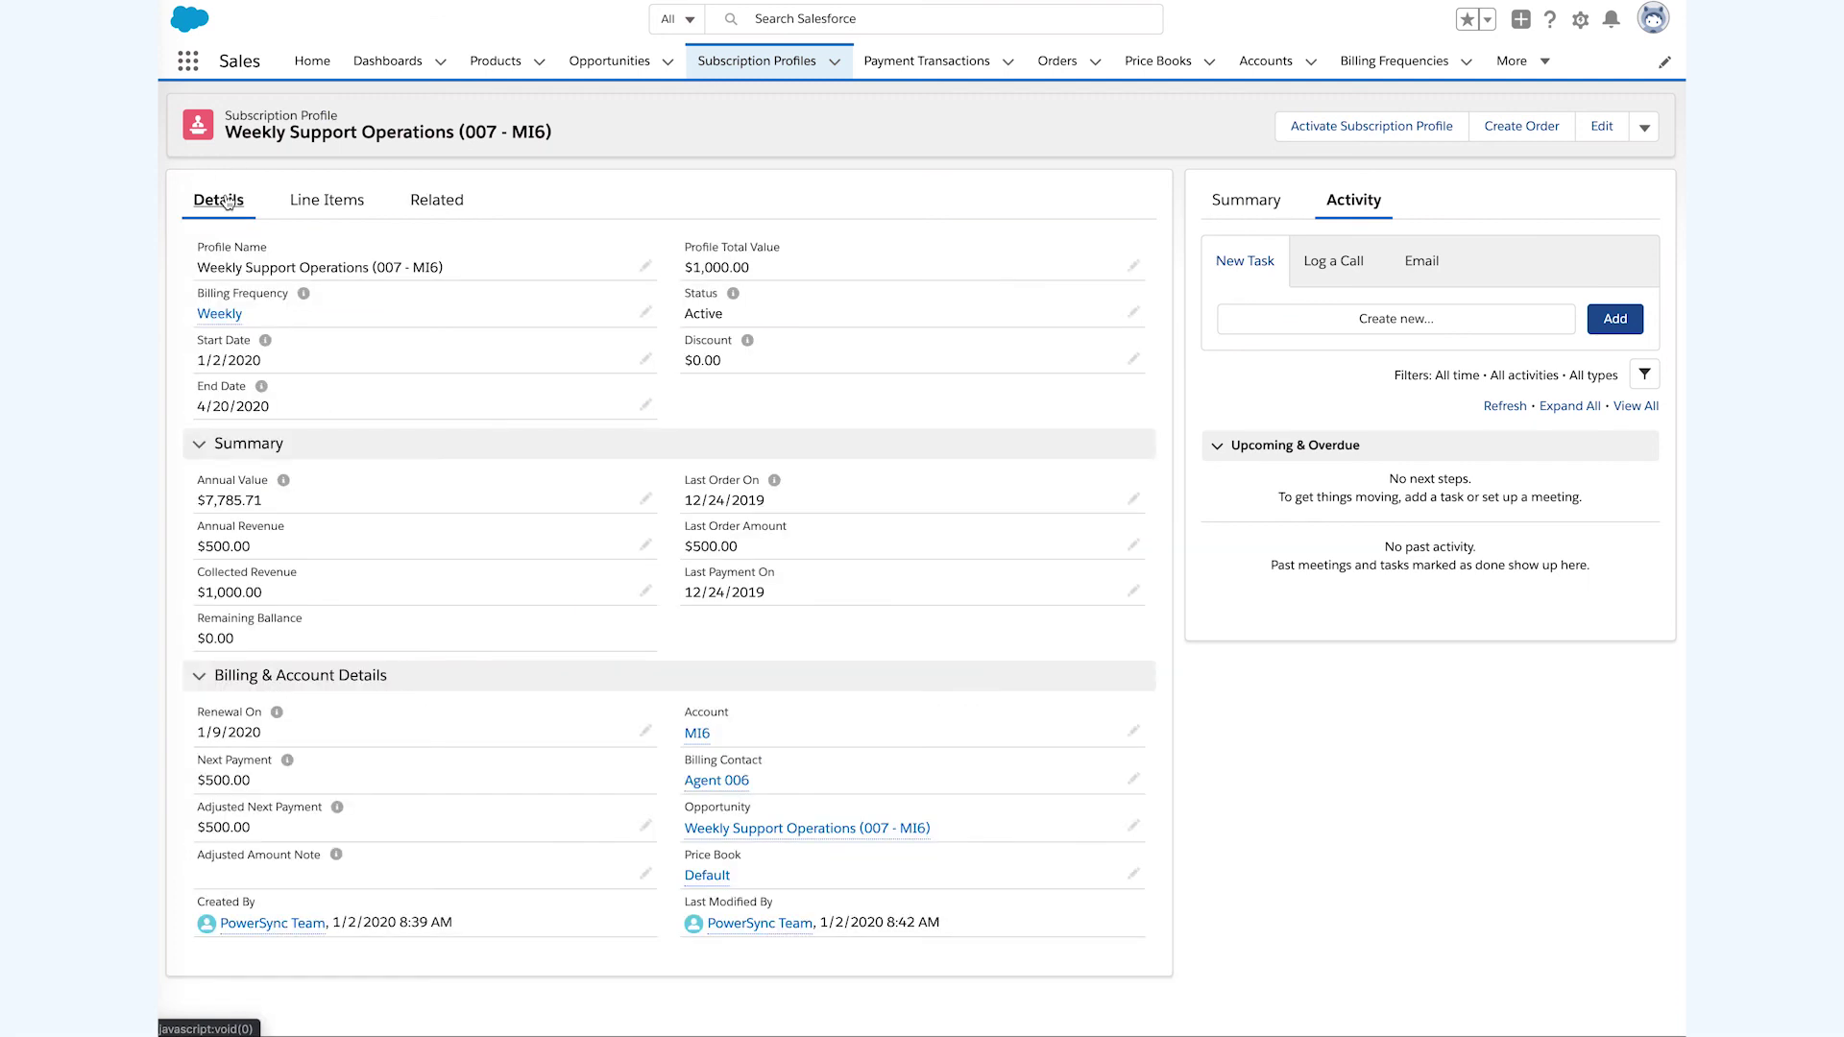